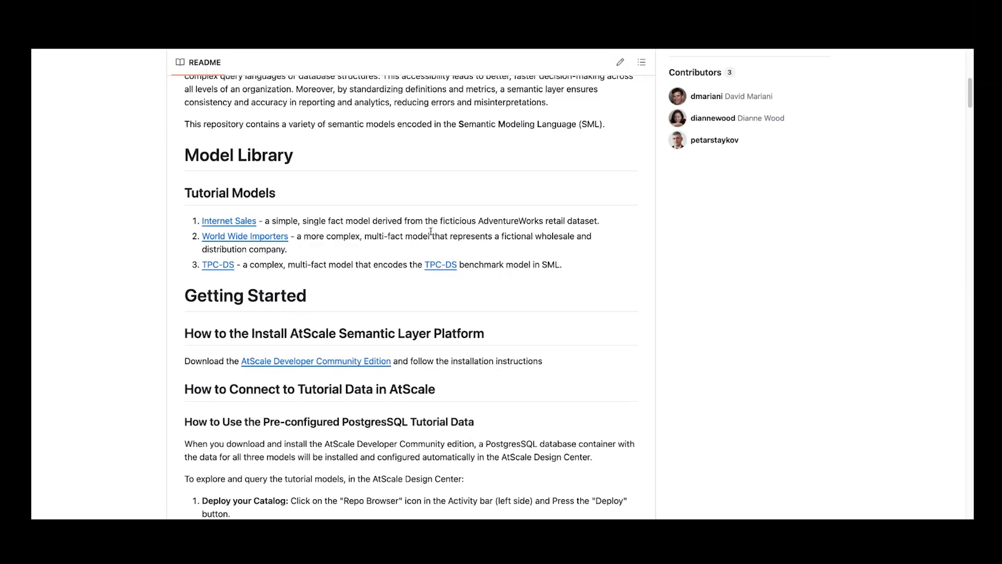
Open load-as-adventure.sql from the repository's data/loaders/bigquery folder and copy its entire SQL script.
scroll(389, 262, down, 10)
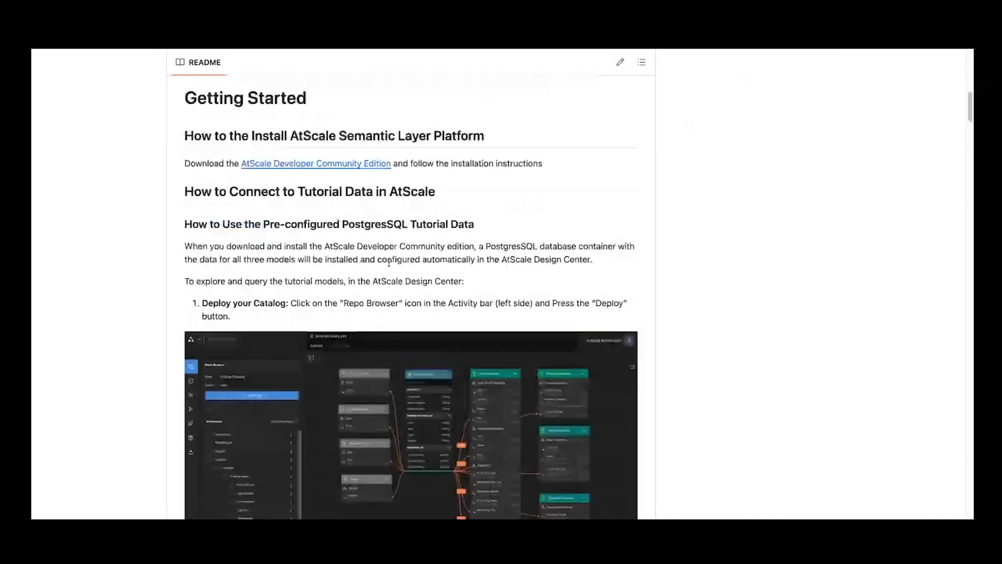
scroll(411, 297, down, 20)
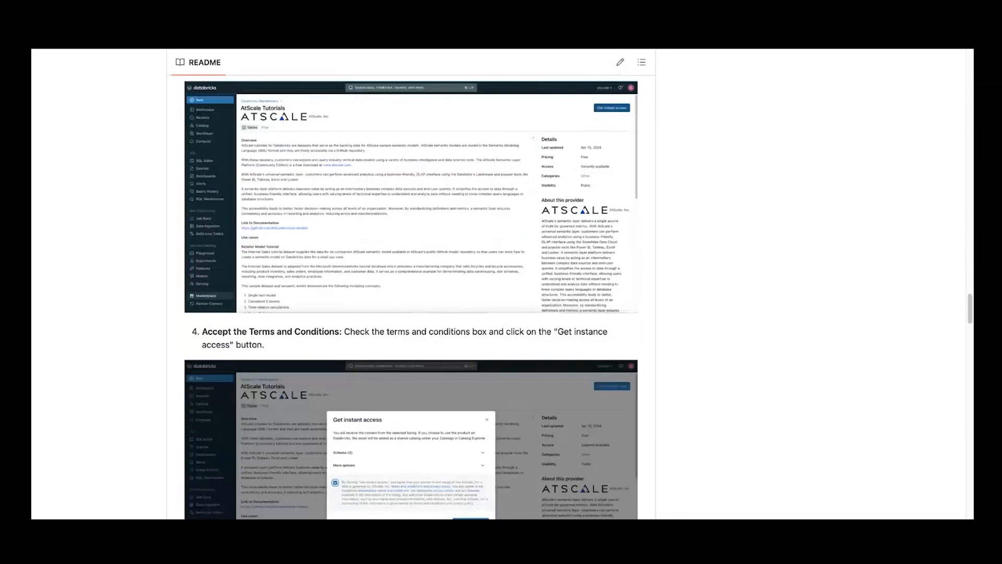
scroll(411, 298, down, 10)
scroll(411, 297, up, 15)
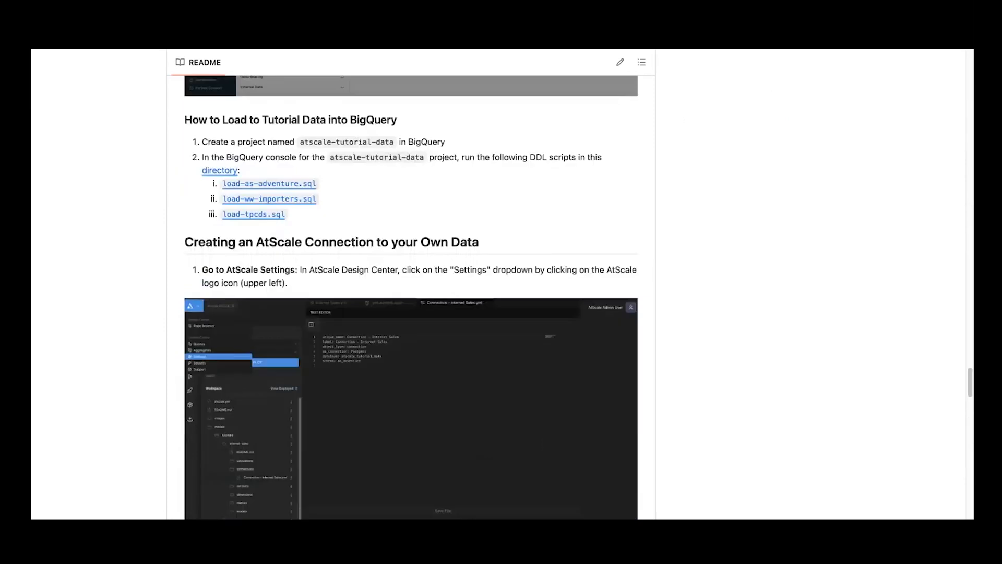
scroll(411, 297, up, 20)
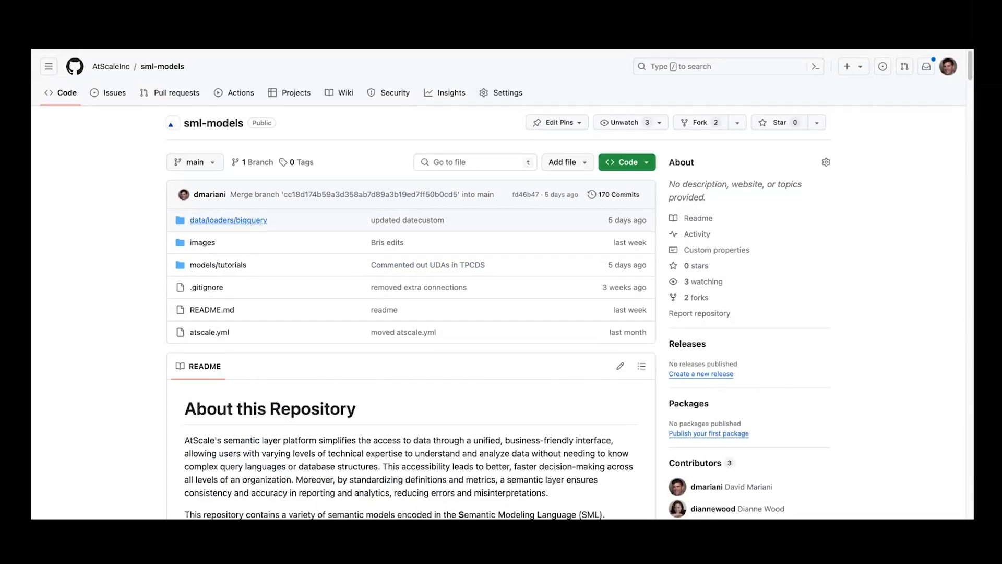
click(242, 221)
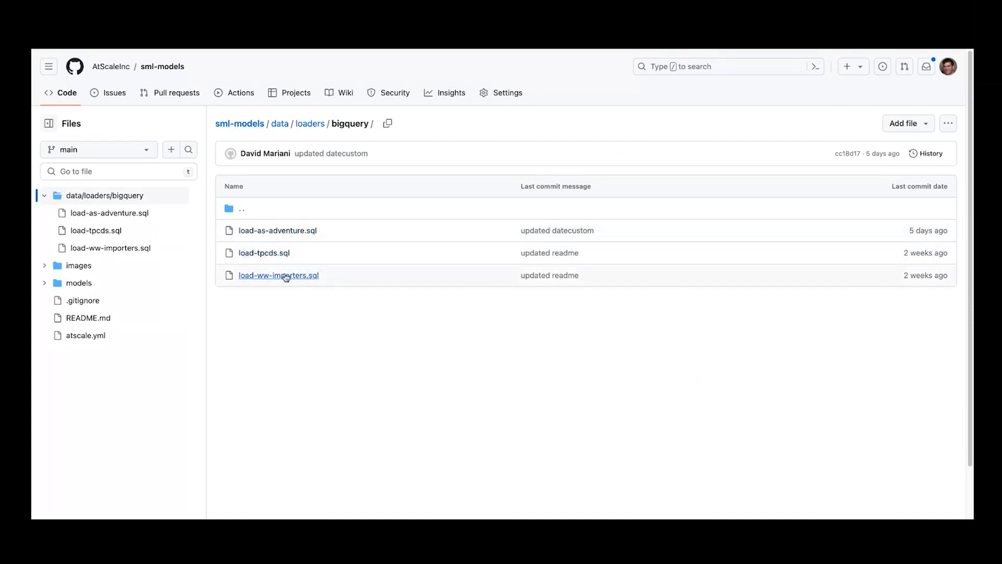
click(293, 234)
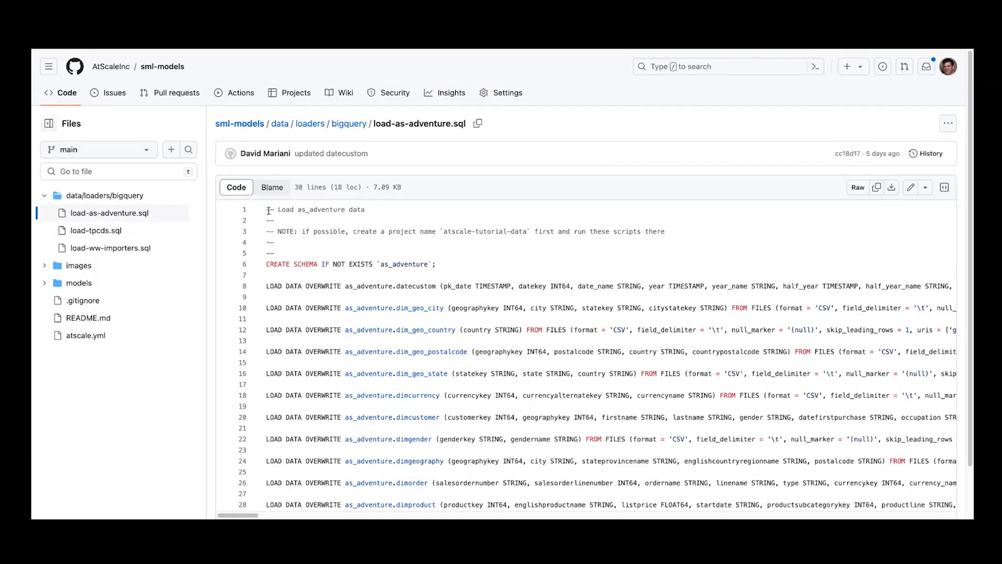
drag(269, 210, 351, 489)
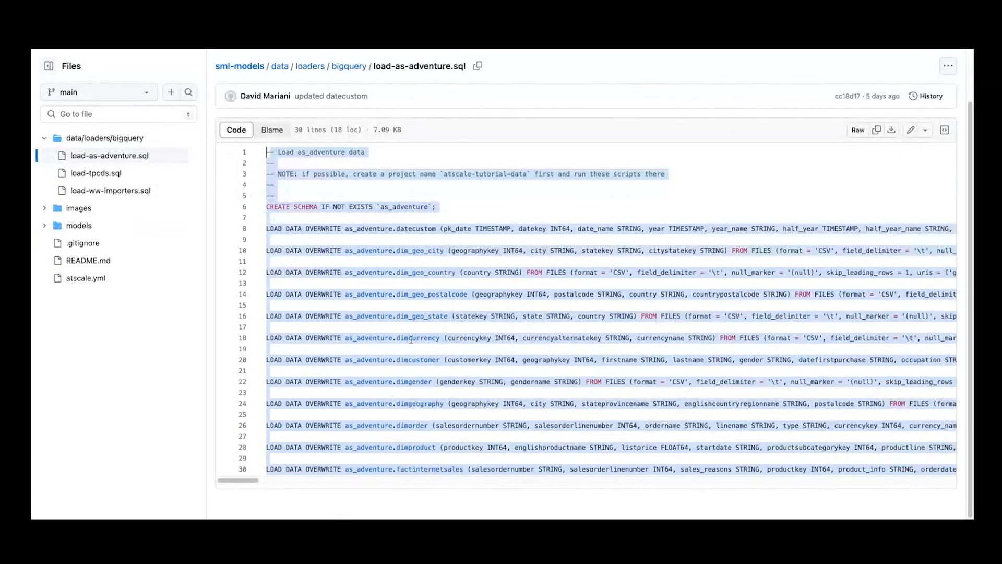
scroll(418, 339, up, 2)
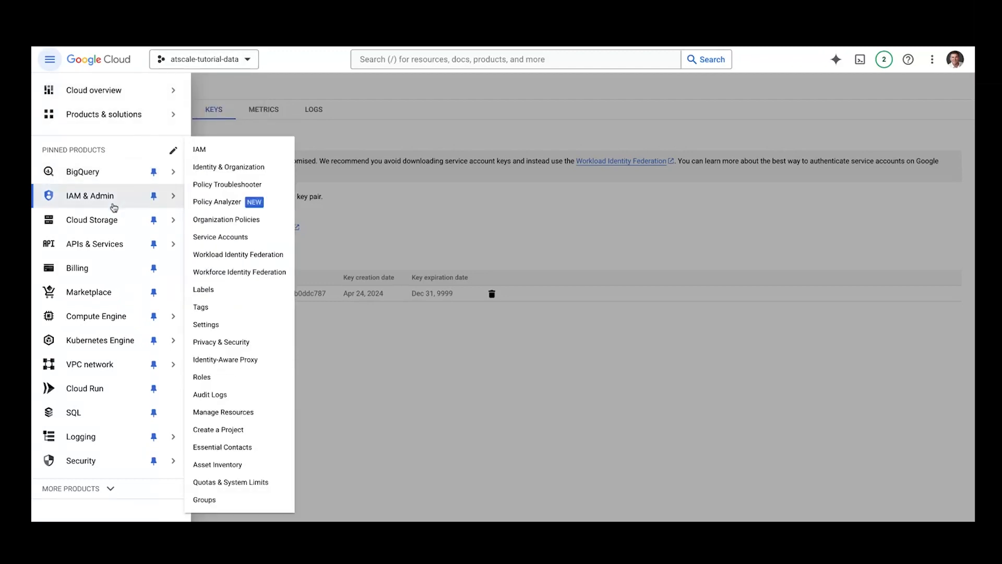
Go to the service accounts of the atscale-tutorial-data project in Google Cloud and open a blank service account creation form.
click(91, 204)
mouse_move(51, 184)
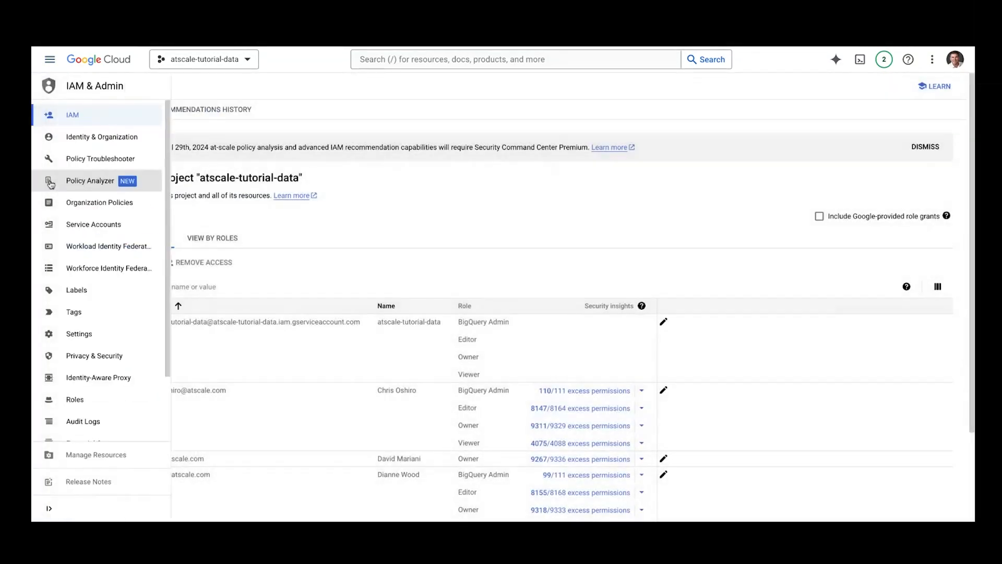
click(96, 227)
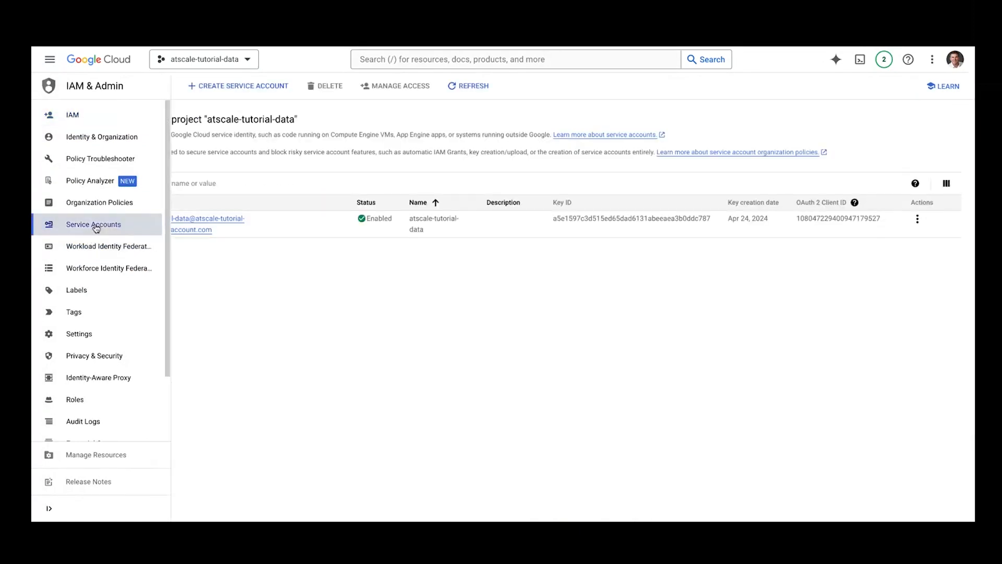
click(241, 90)
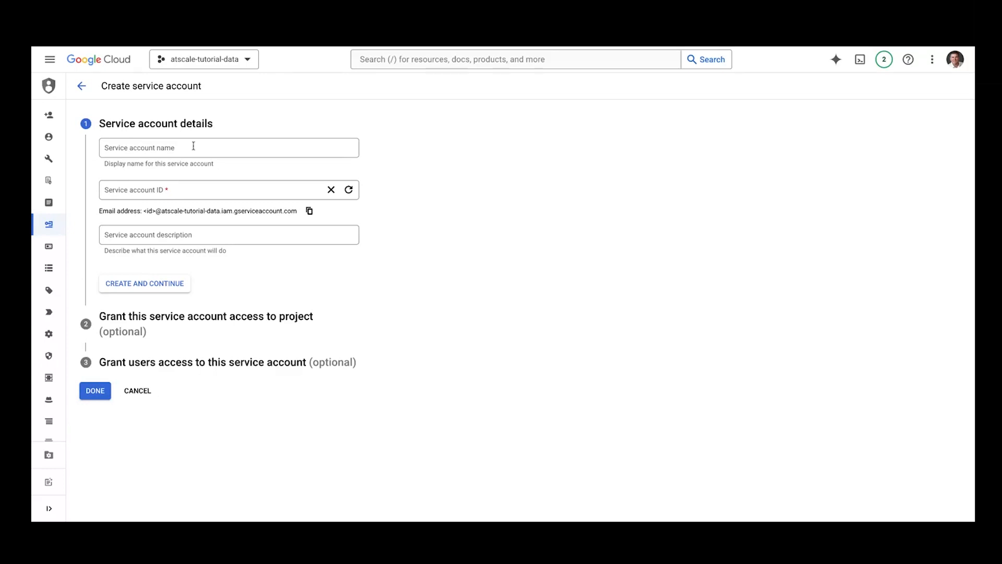
Open BigQuery and inspect the datasets of the atscale-tutorial-data project, including the tables inside as_adventure.
click(50, 59)
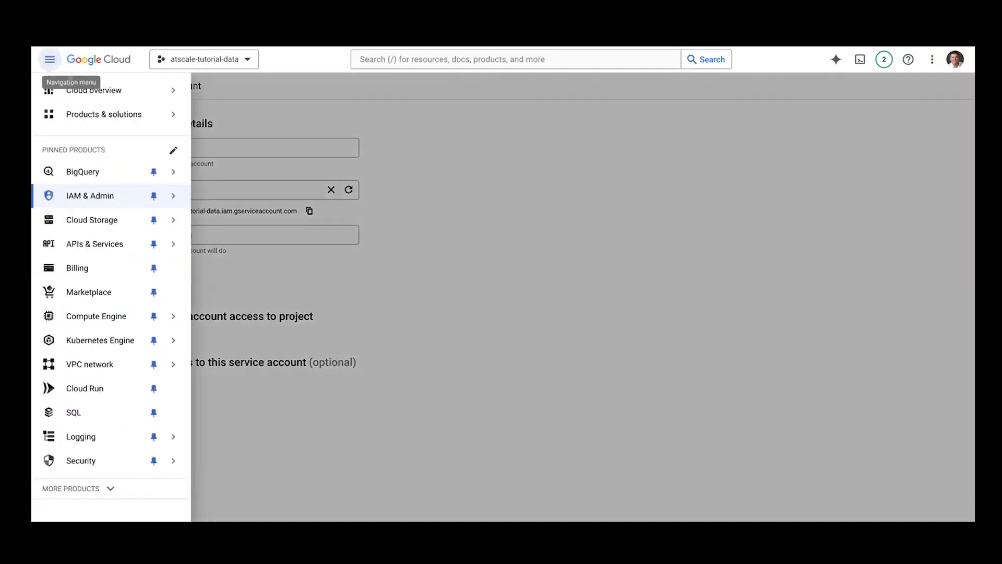
click(77, 172)
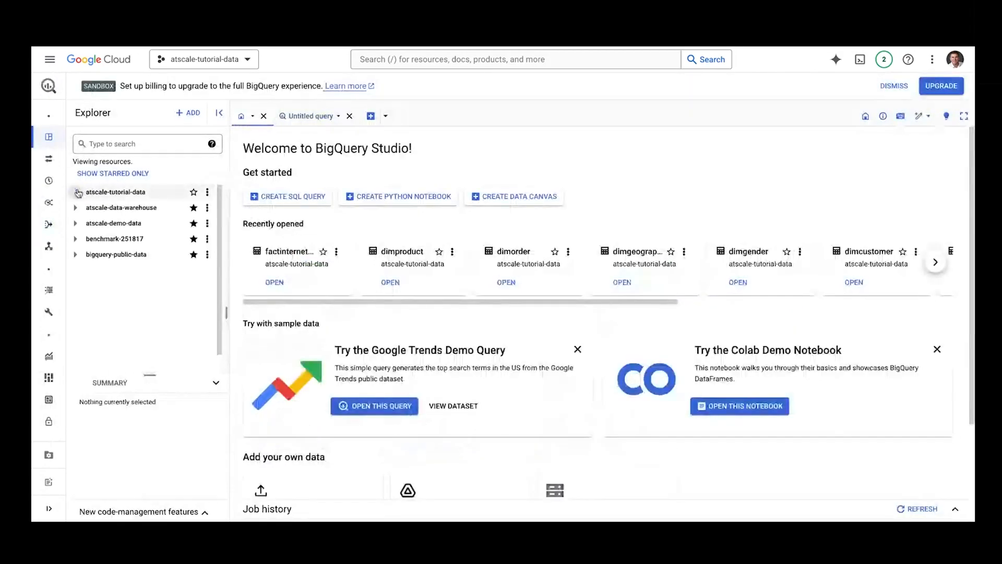
click(77, 193)
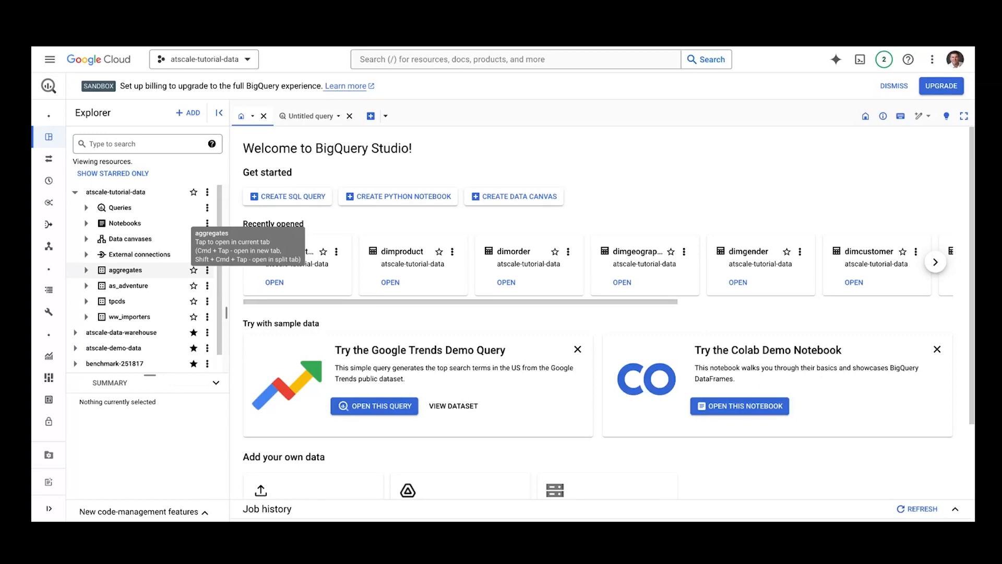
click(88, 287)
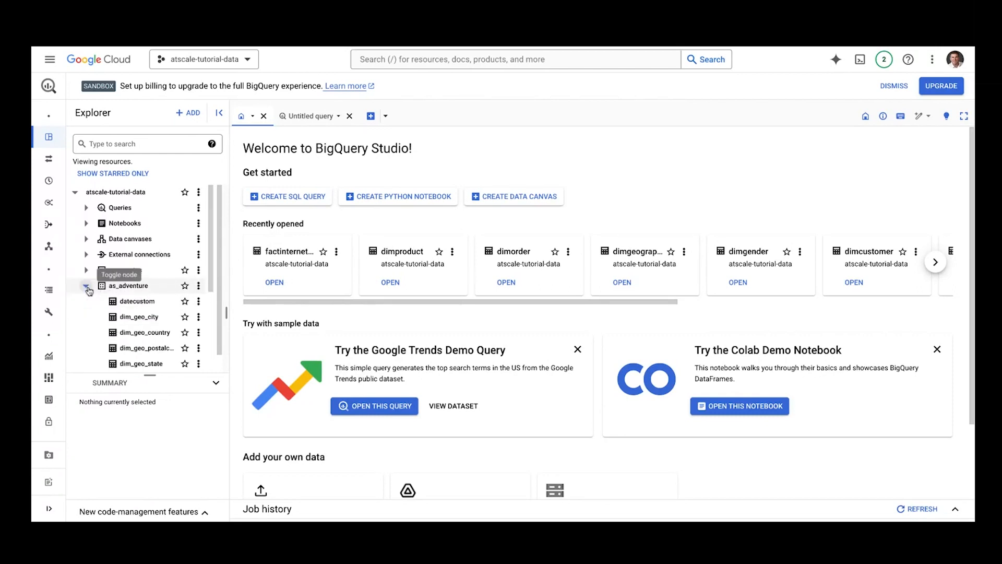
click(88, 287)
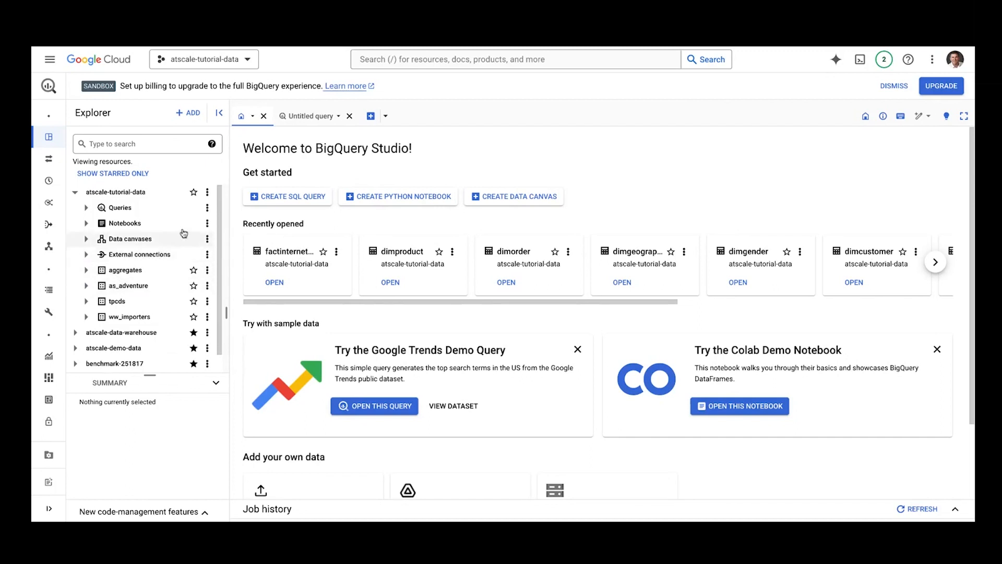
Create a new SQL query containing the copied as_adventure load script and highlight its CREATE SCHEMA statement.
click(294, 197)
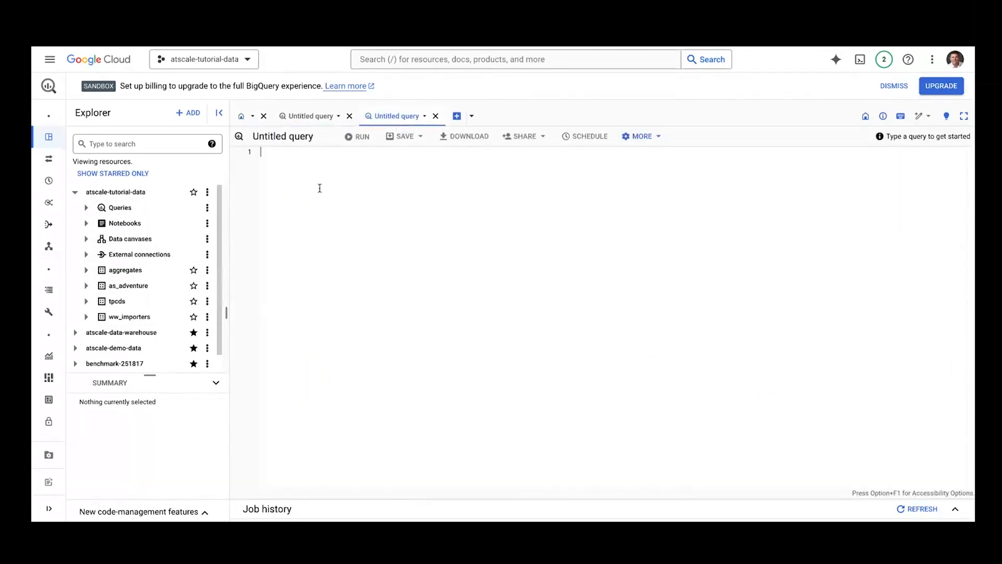
right_click(318, 187)
click(348, 247)
right_click(379, 197)
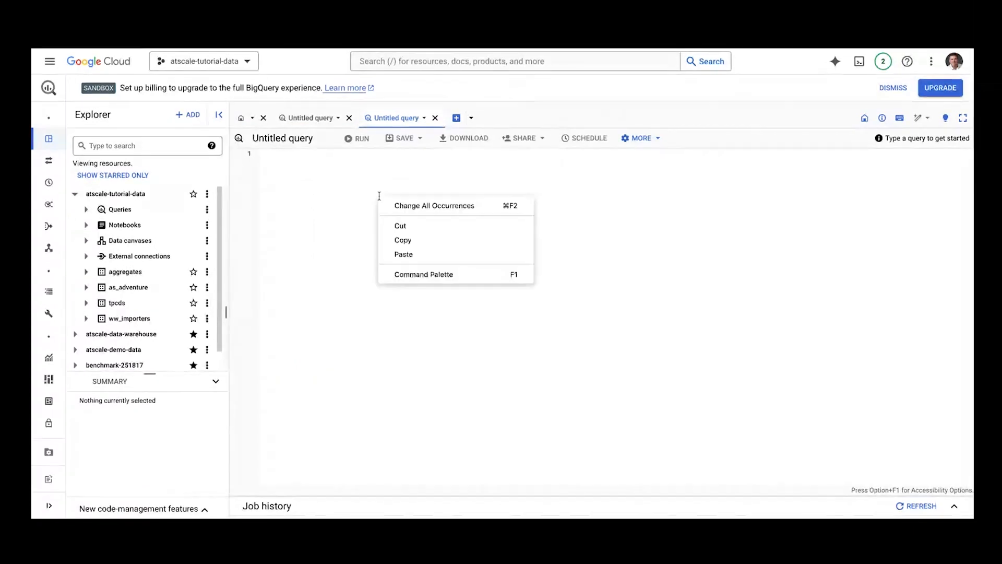
click(401, 255)
scroll(417, 209, up, 10)
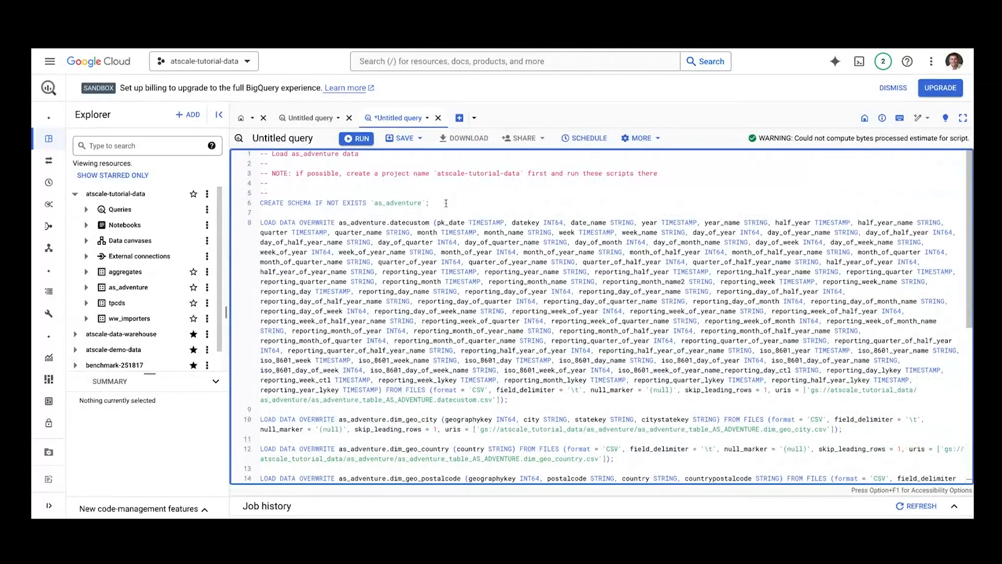
drag(447, 203, 249, 204)
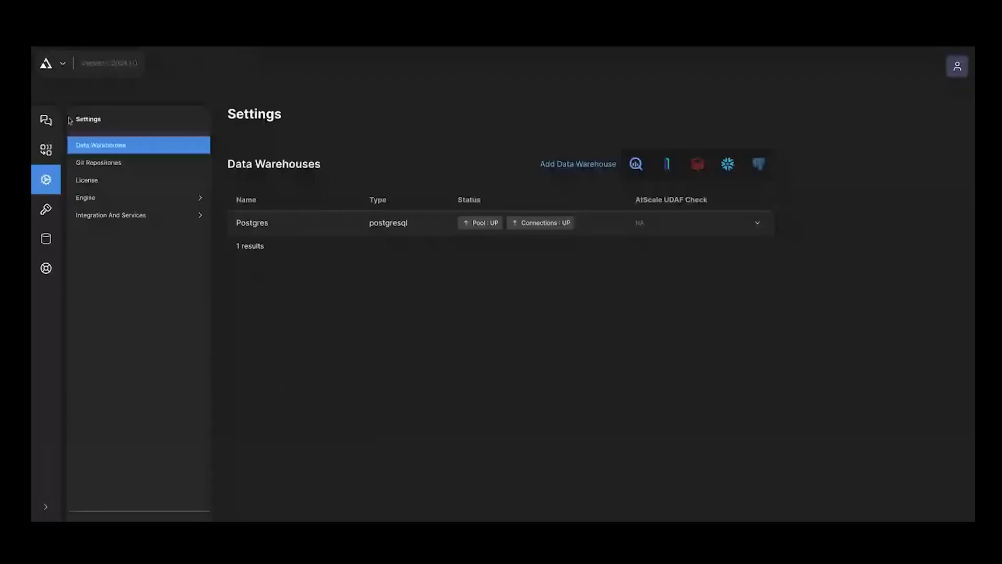
Switch to the AtScale Repo Browser and open Connection - Internet Sales.yml from the internet-sales connections folder.
click(62, 63)
click(62, 107)
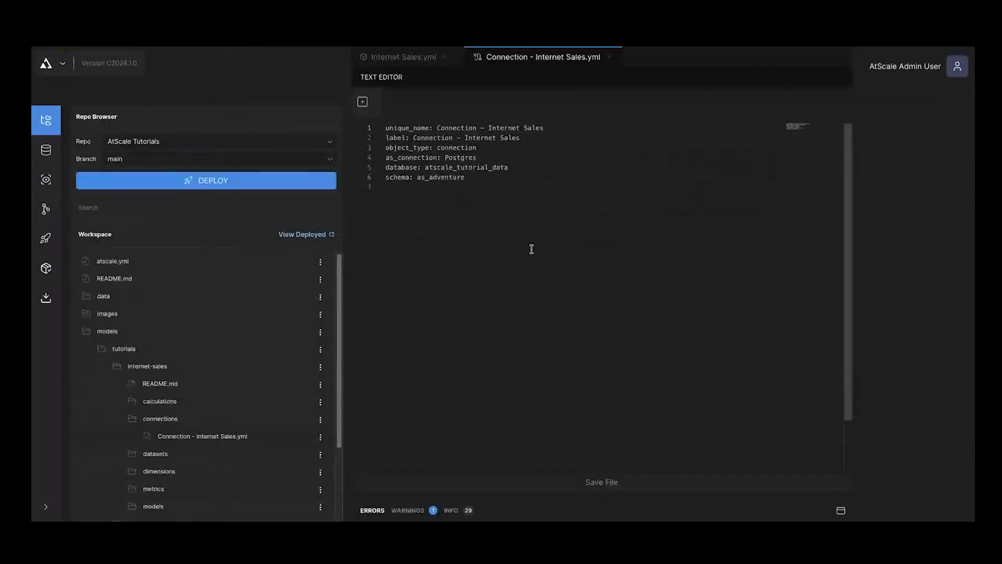
click(609, 58)
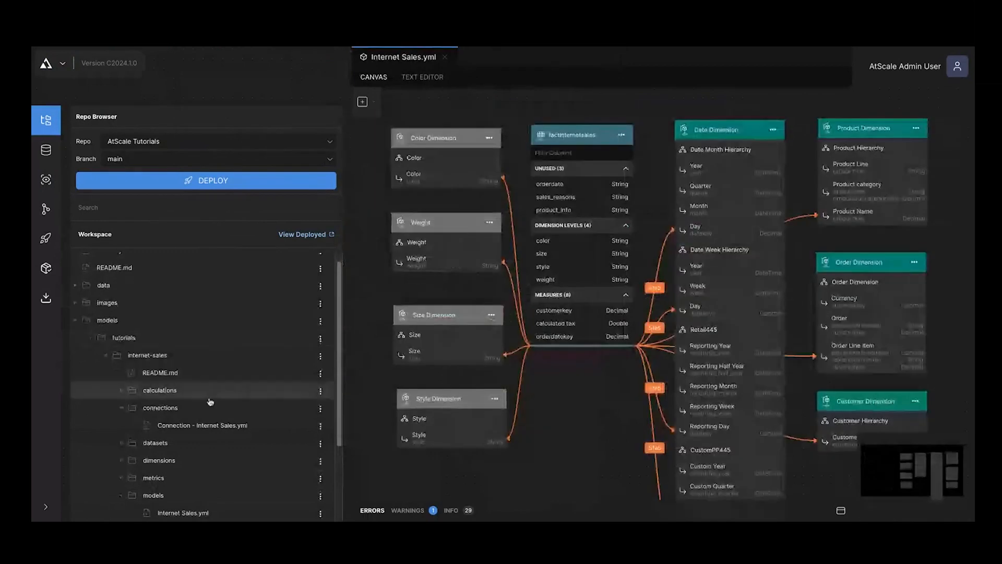
click(112, 359)
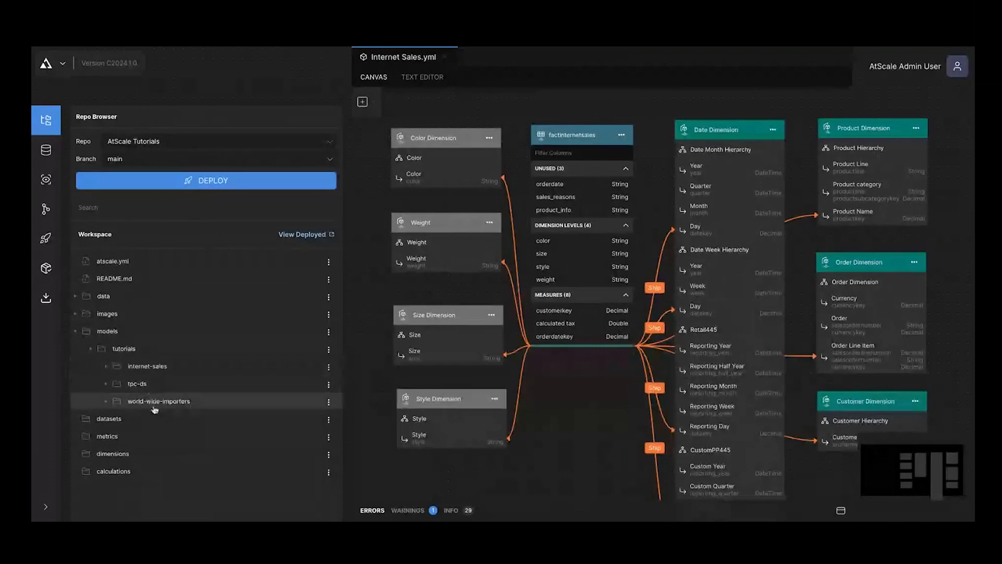
click(110, 367)
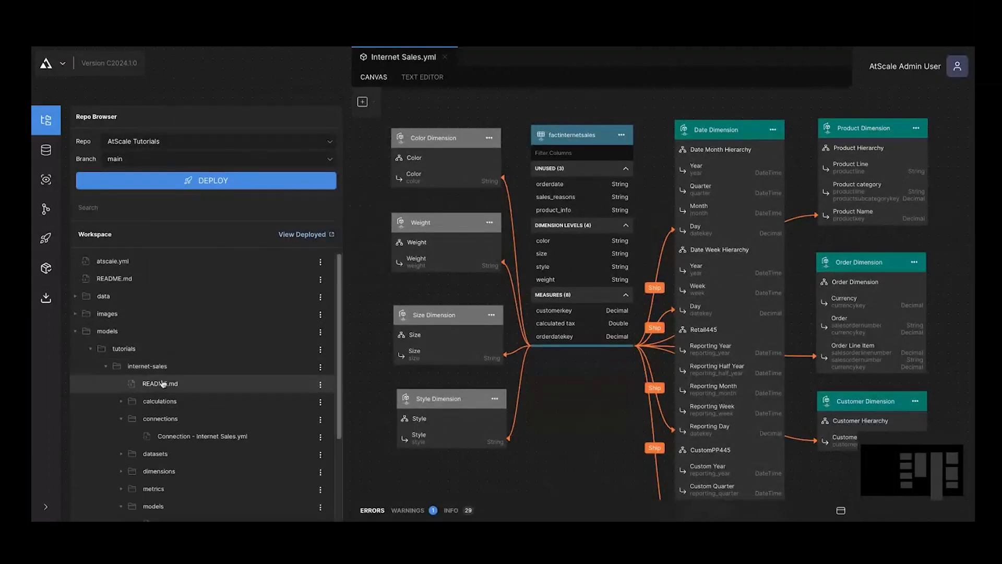
scroll(124, 337, down, 2)
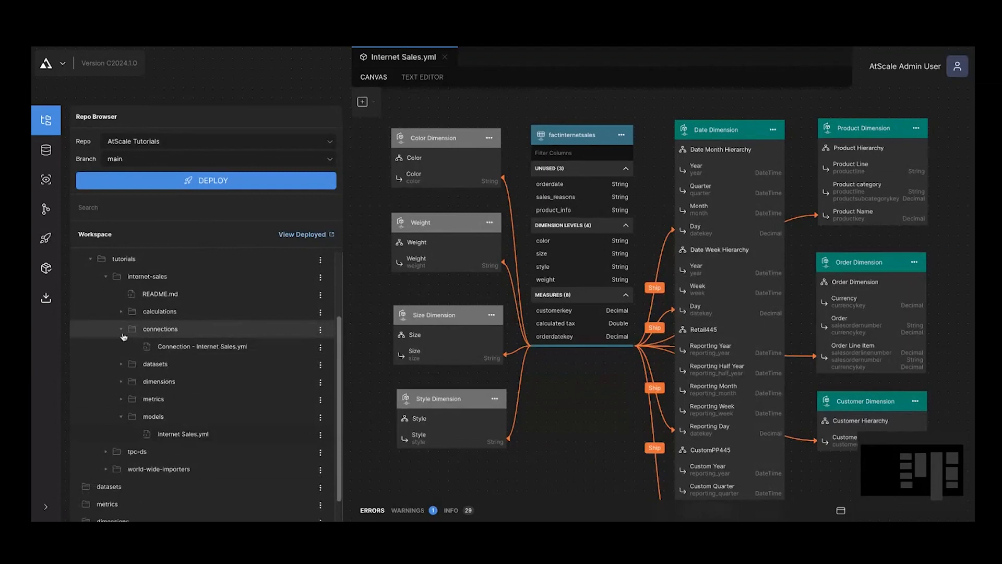
click(183, 348)
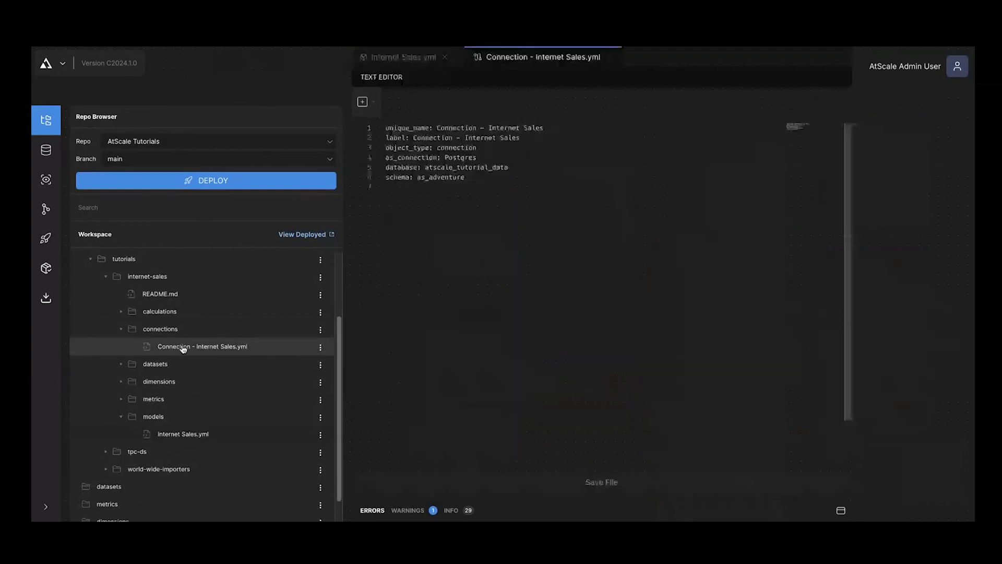
Examine the object_type, as_connection and database entries in the Internet Sales connection file.
double_click(458, 149)
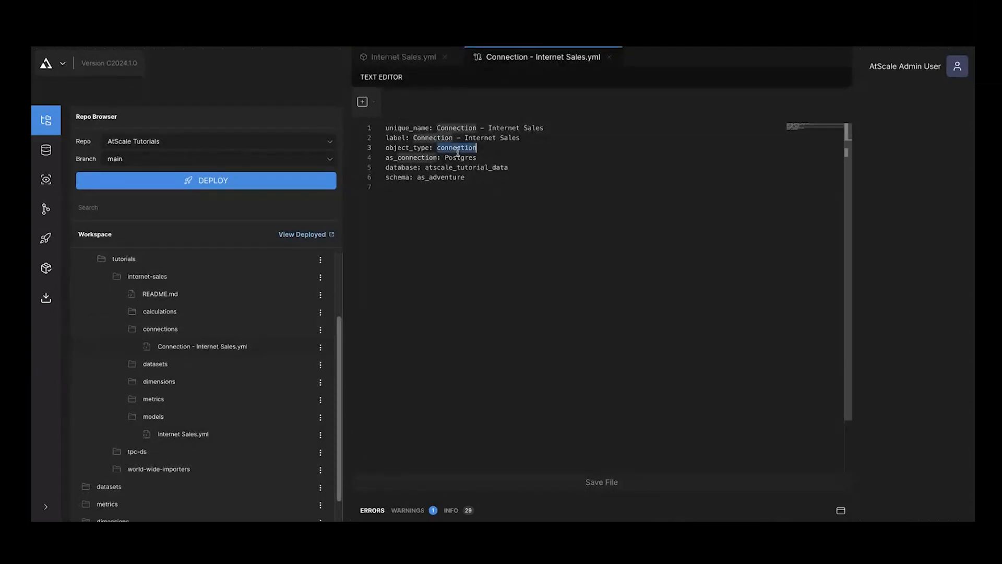
double_click(460, 158)
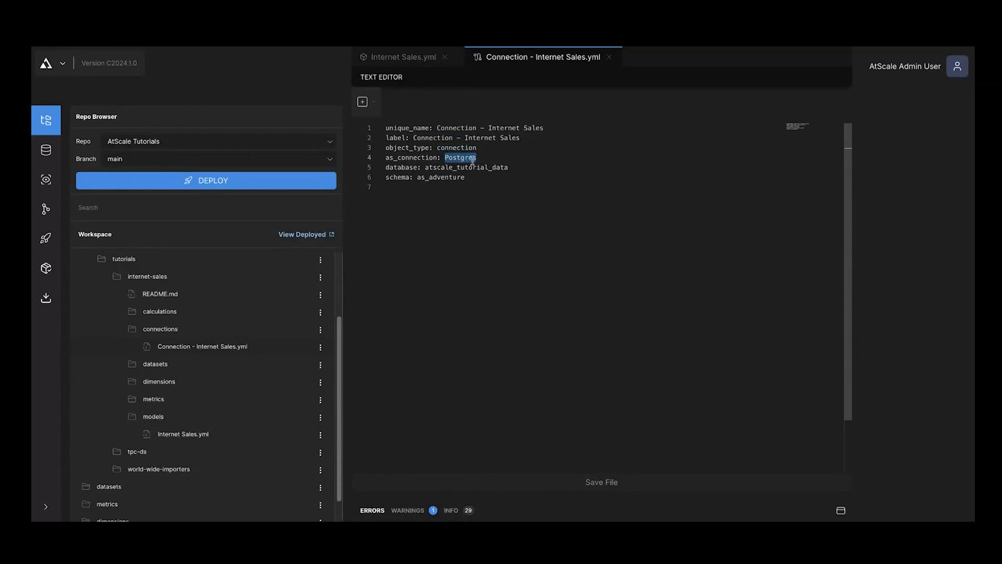
click(490, 158)
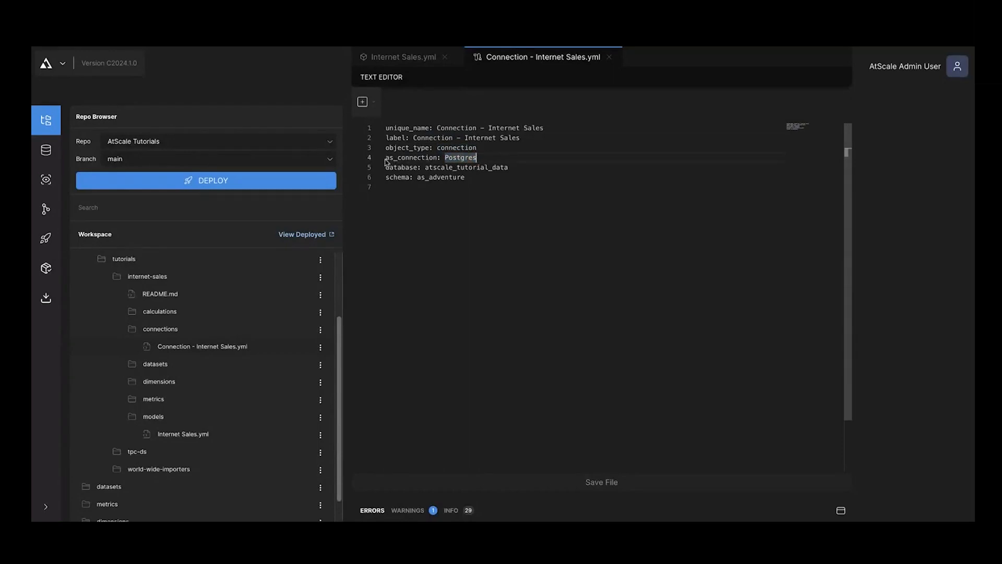
drag(442, 158, 422, 157)
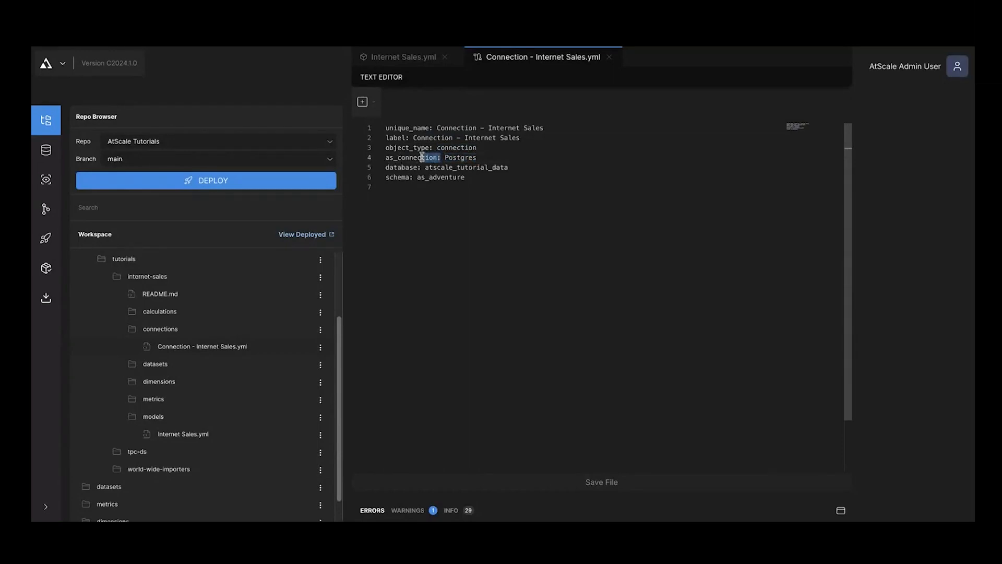
double_click(464, 157)
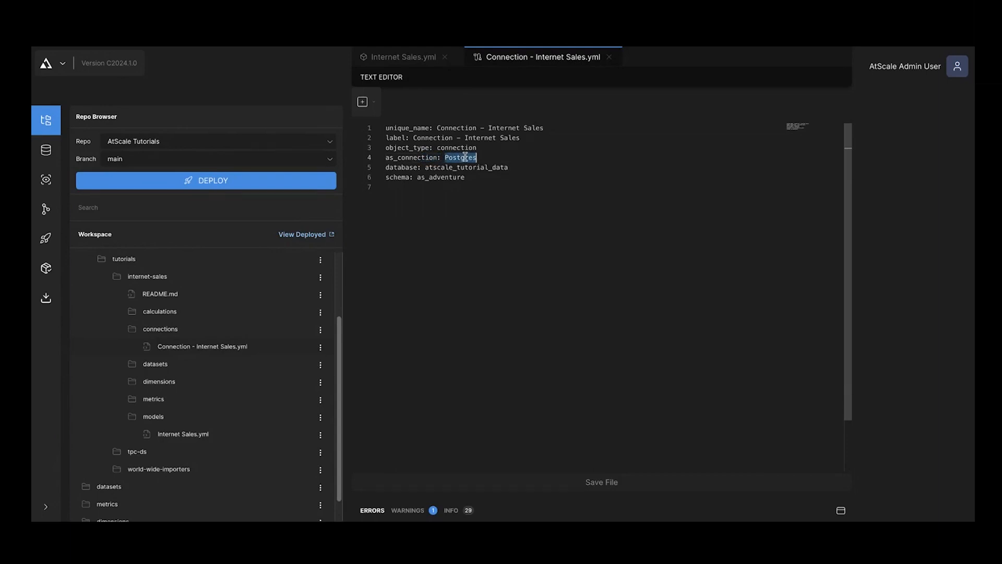
click(459, 167)
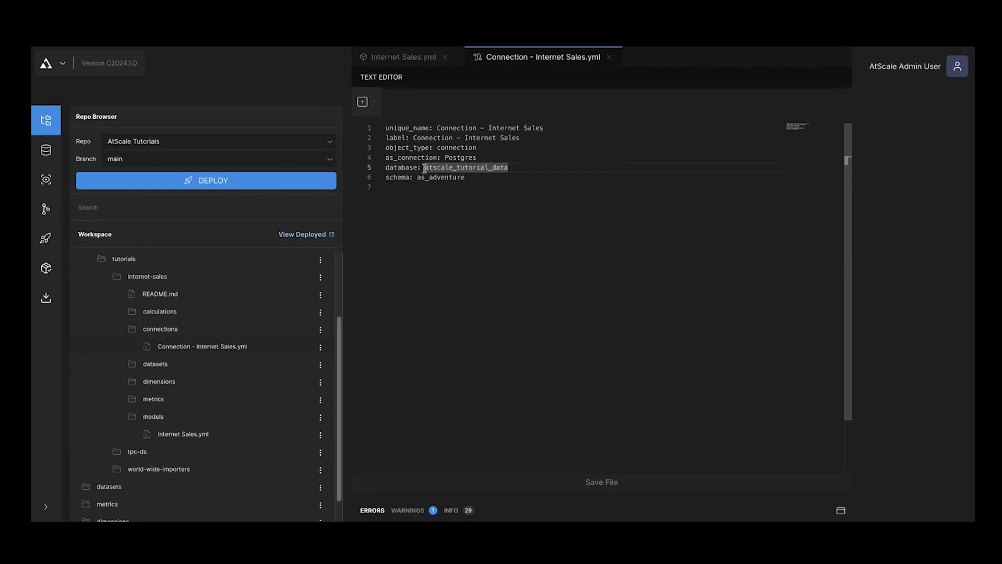
Start adding a BigQuery data warehouse in Settings with BigQuery as both its name and external connection ID.
click(63, 67)
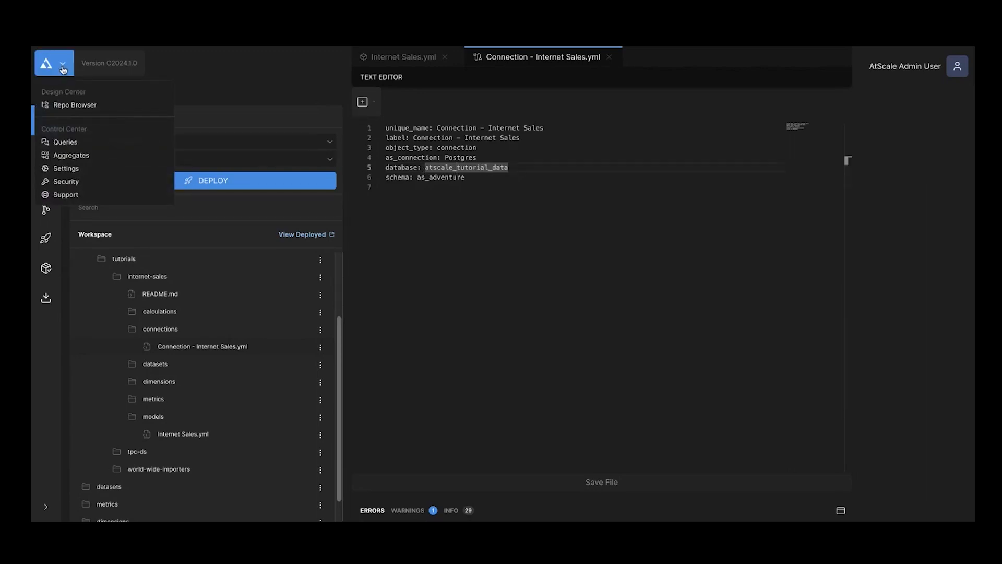
click(66, 168)
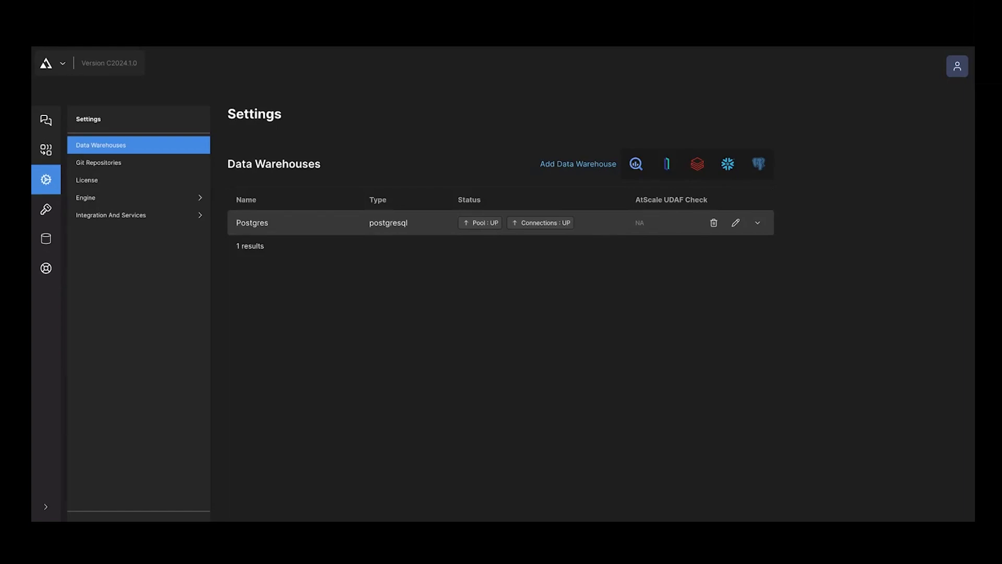
click(635, 165)
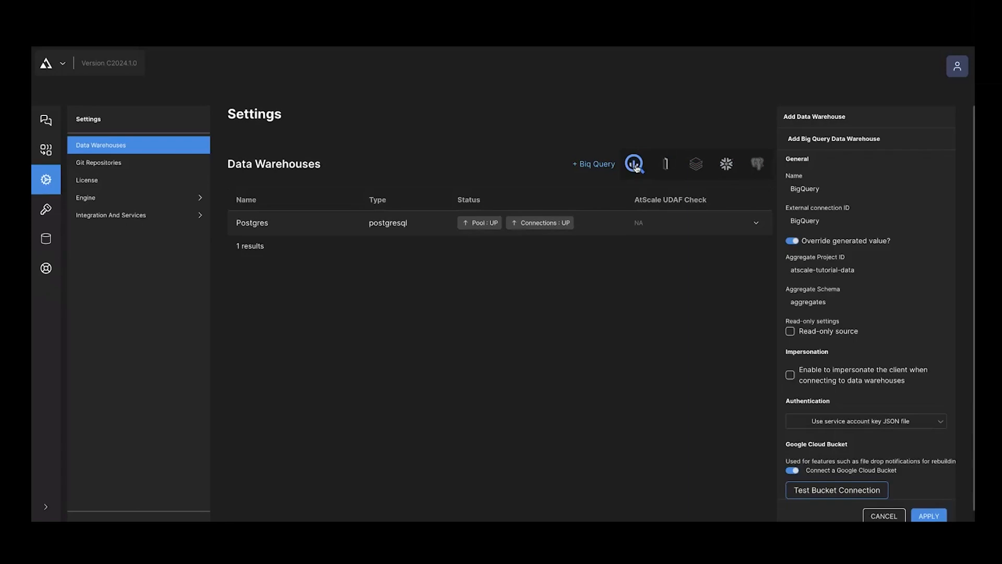
double_click(809, 189)
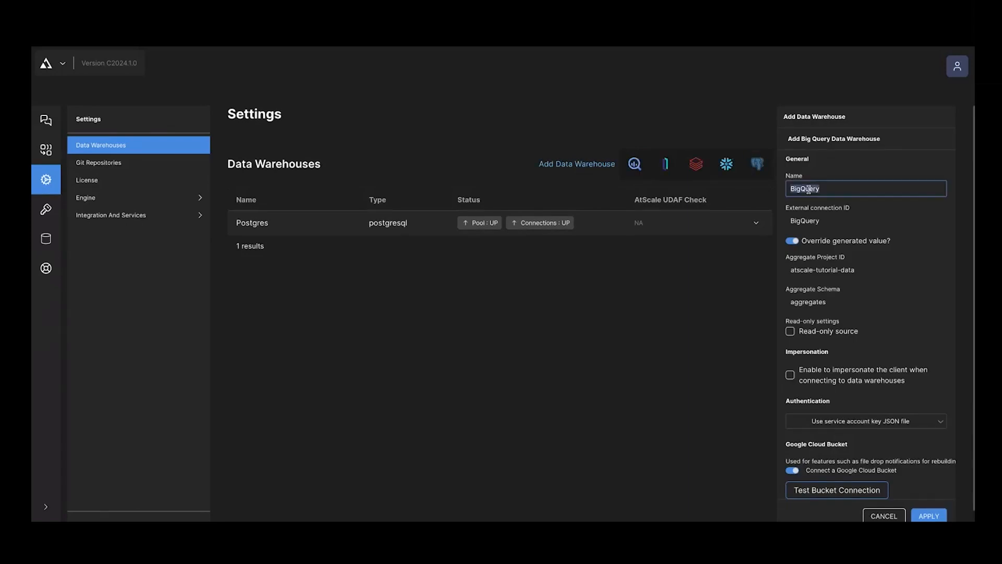
double_click(810, 216)
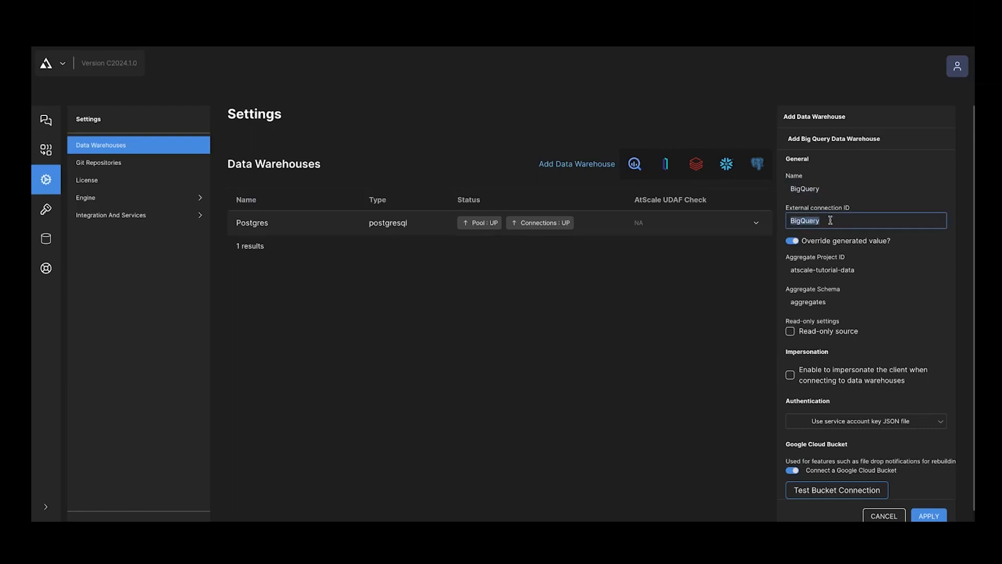
click(831, 220)
drag(832, 220, 787, 220)
Save the warehouse with aggregate project atscale-tutorial-data, schema aggregates, service account key JSON authentication and the Google Cloud Bucket connection switched off.
click(851, 269)
drag(859, 270, 795, 271)
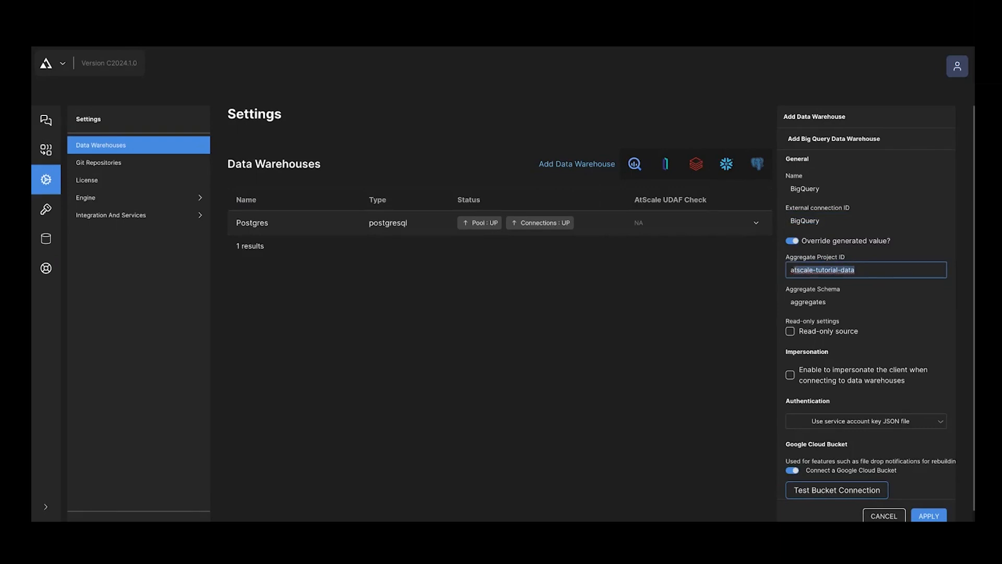
drag(836, 301, 786, 303)
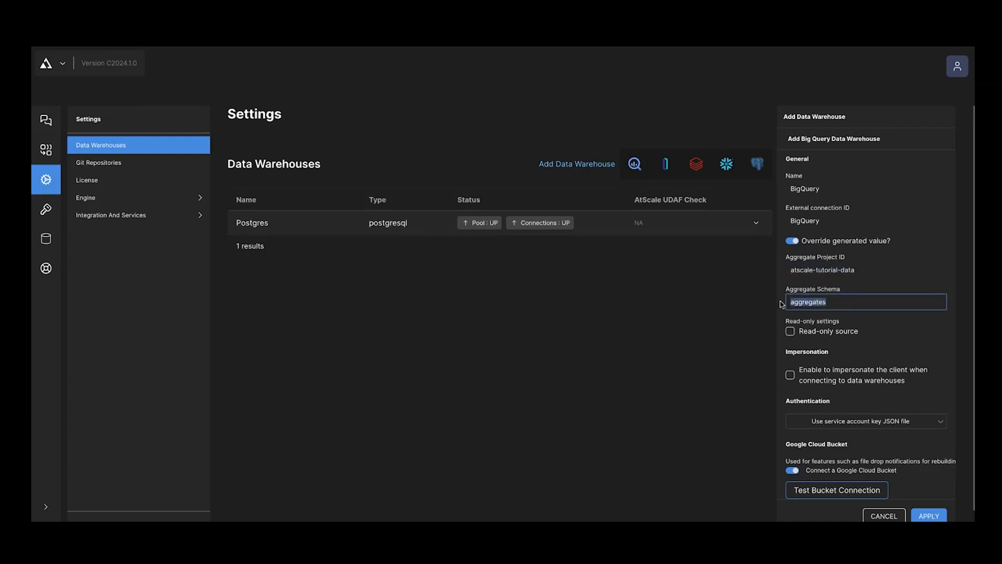
click(858, 303)
scroll(838, 394, down, 1)
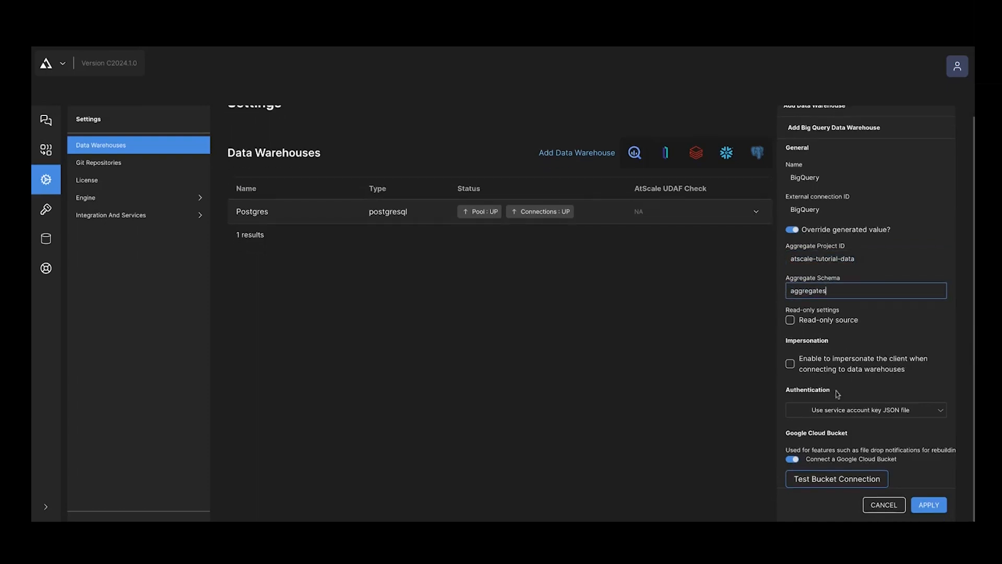
click(863, 393)
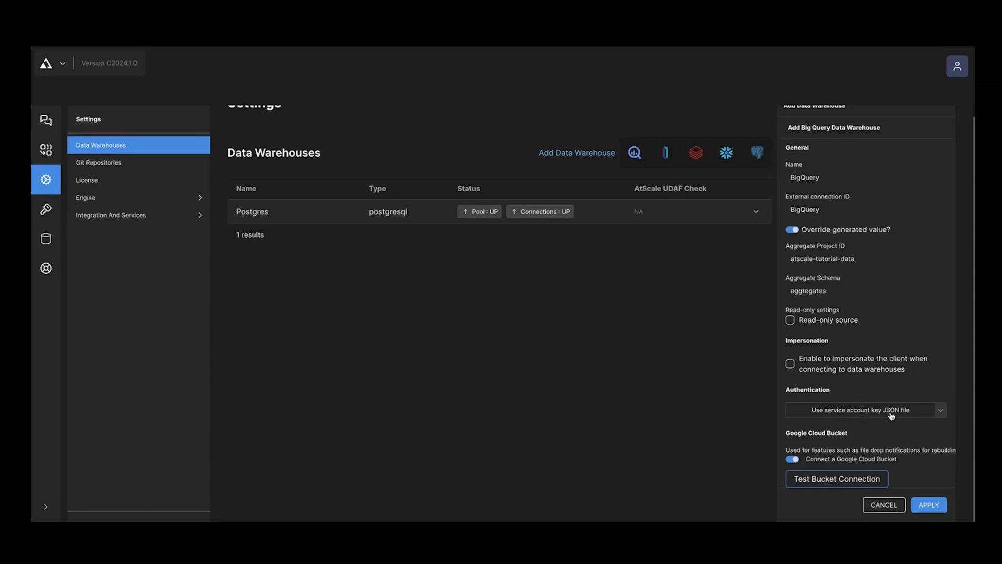
click(792, 460)
click(929, 507)
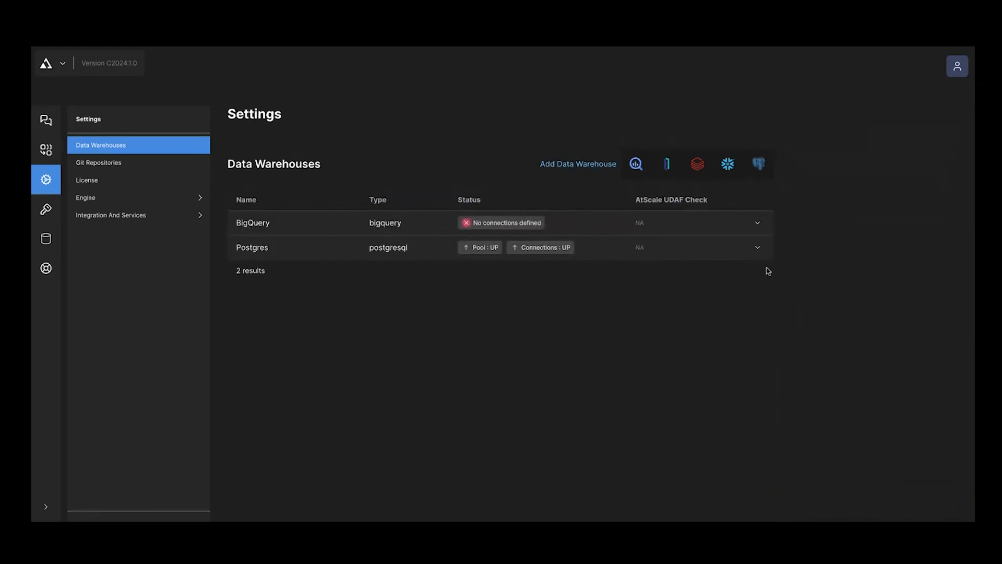
Start a new connection named BigQuery under the BigQuery data warehouse.
mouse_move(658, 247)
mouse_move(414, 225)
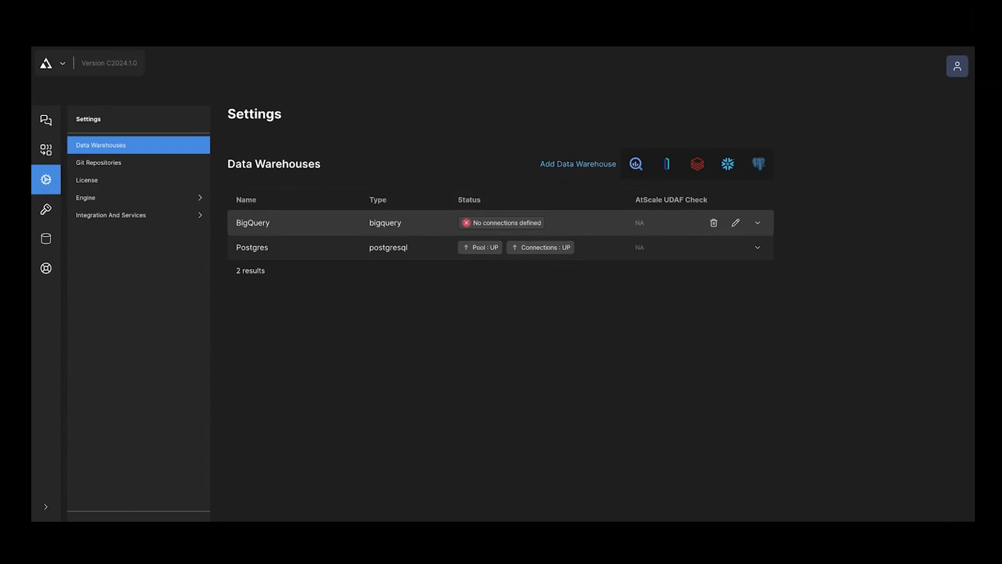
click(758, 223)
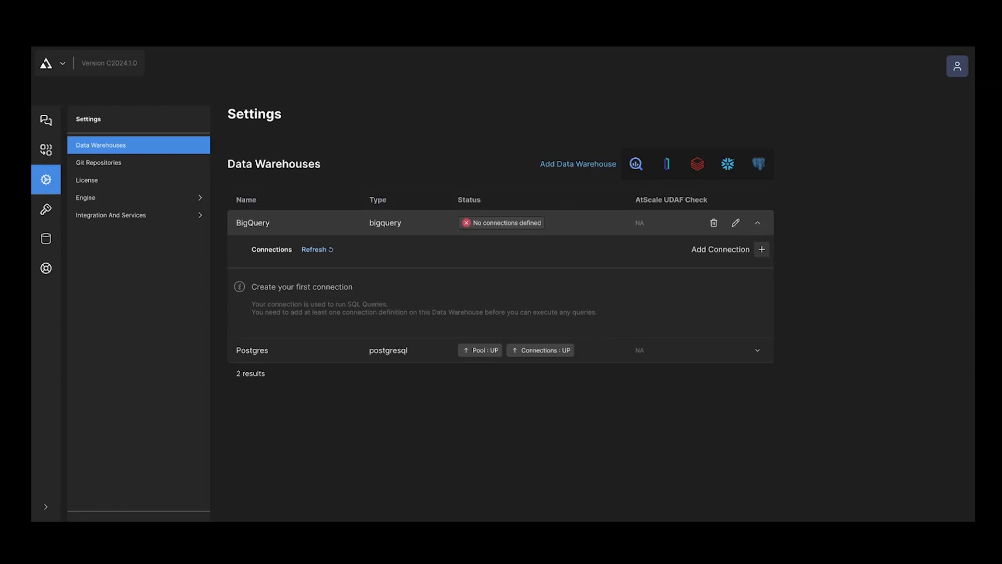
click(762, 250)
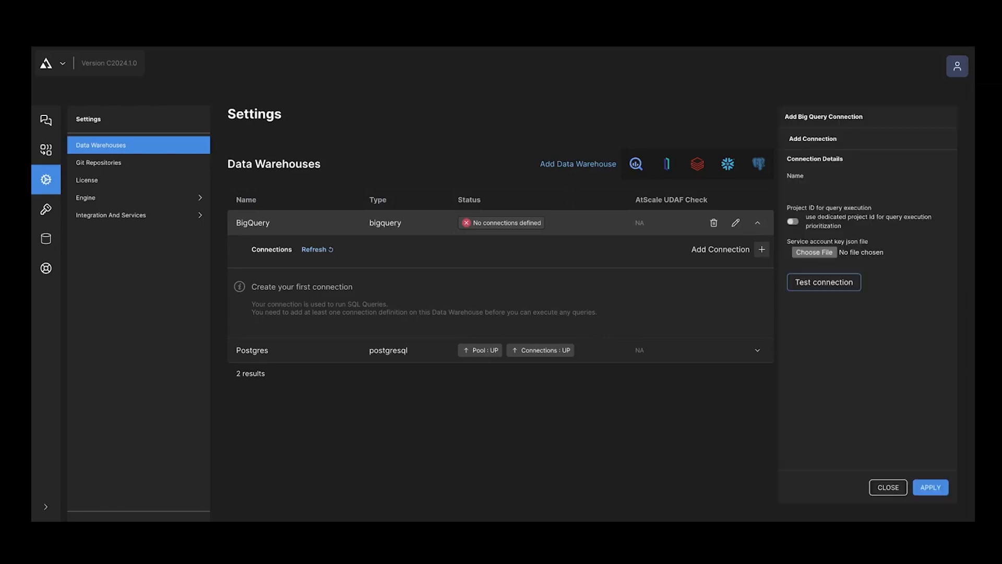
click(800, 189)
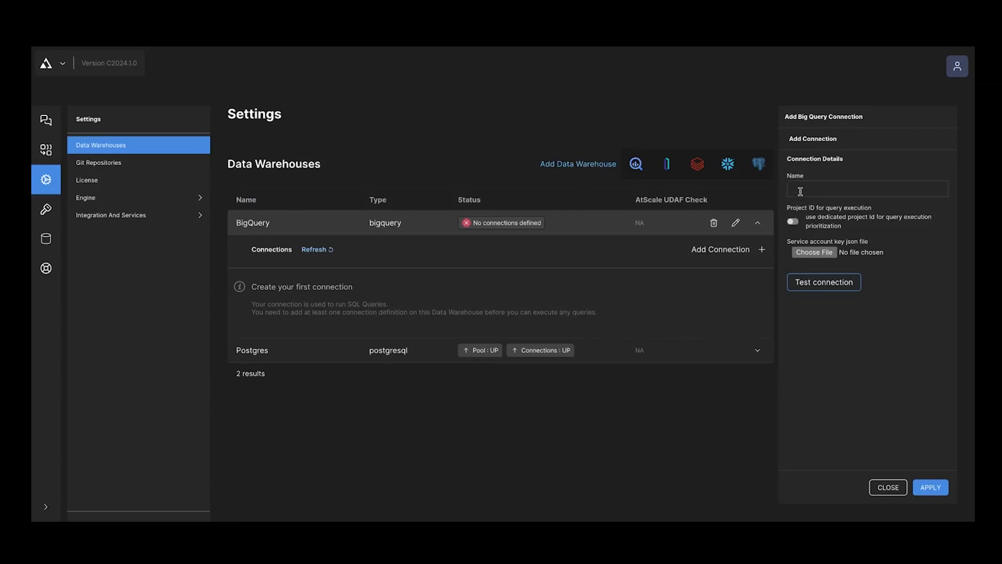
text(BigQuery)
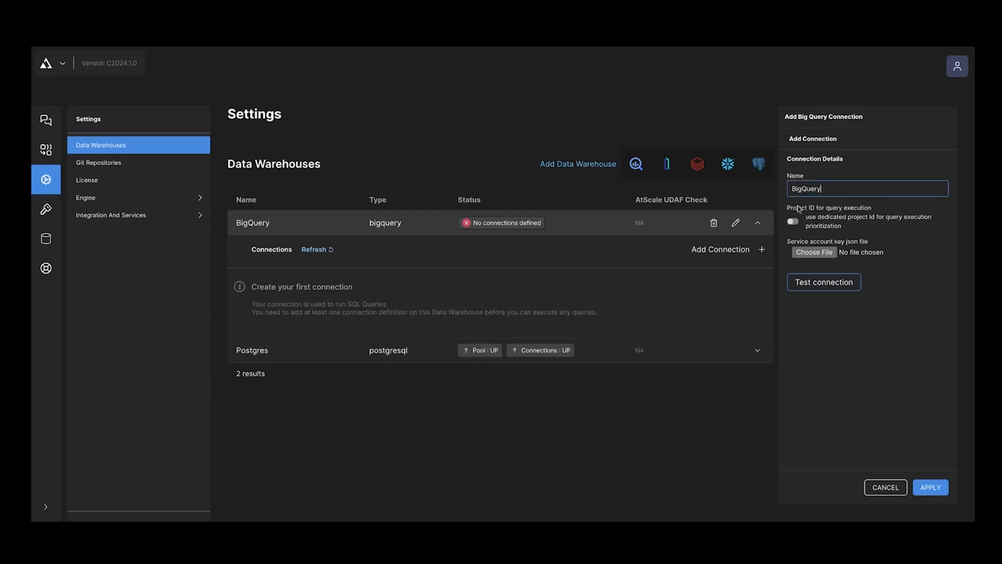
Attach the service account key JSON file to the connection, then test and save it.
click(812, 254)
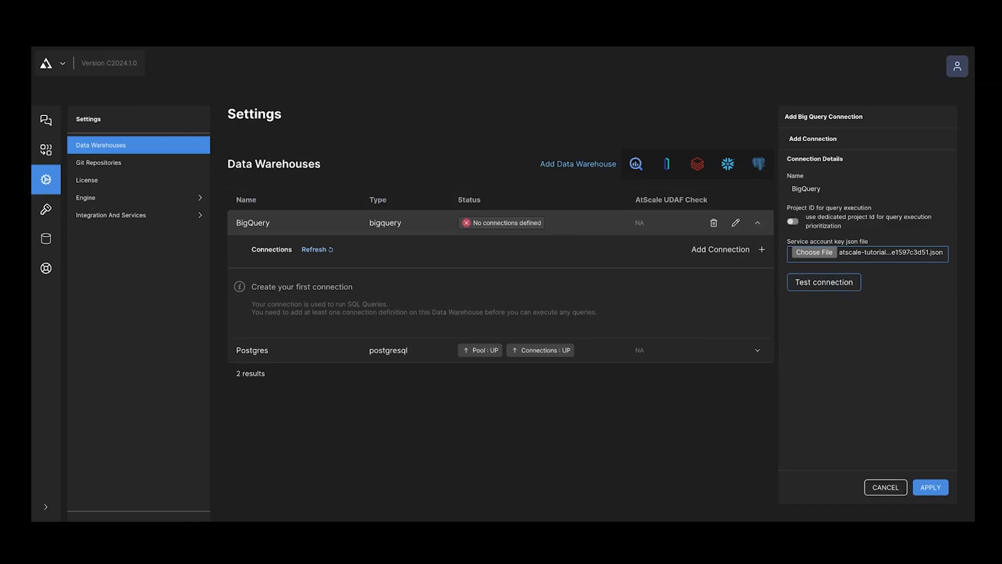
click(820, 289)
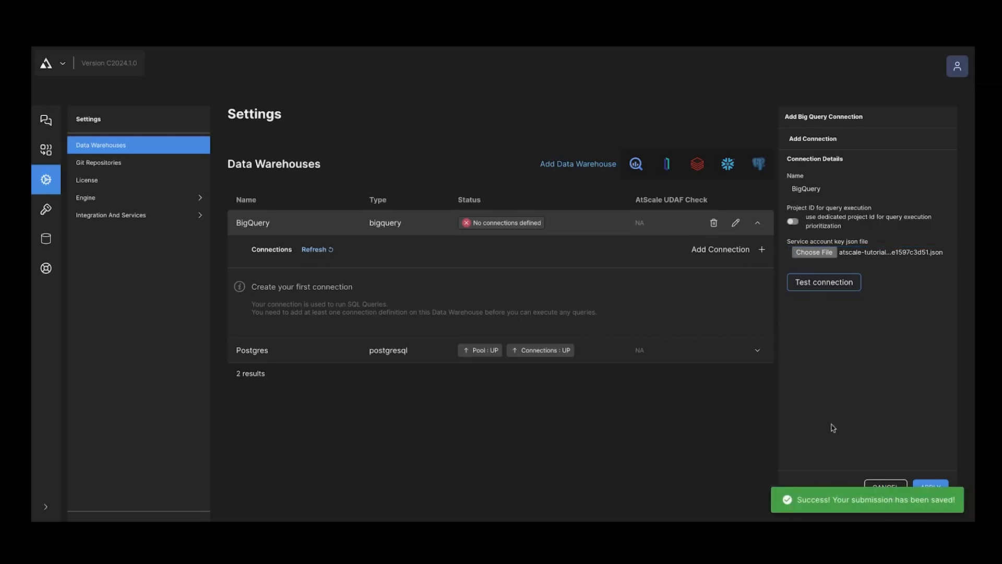
click(930, 486)
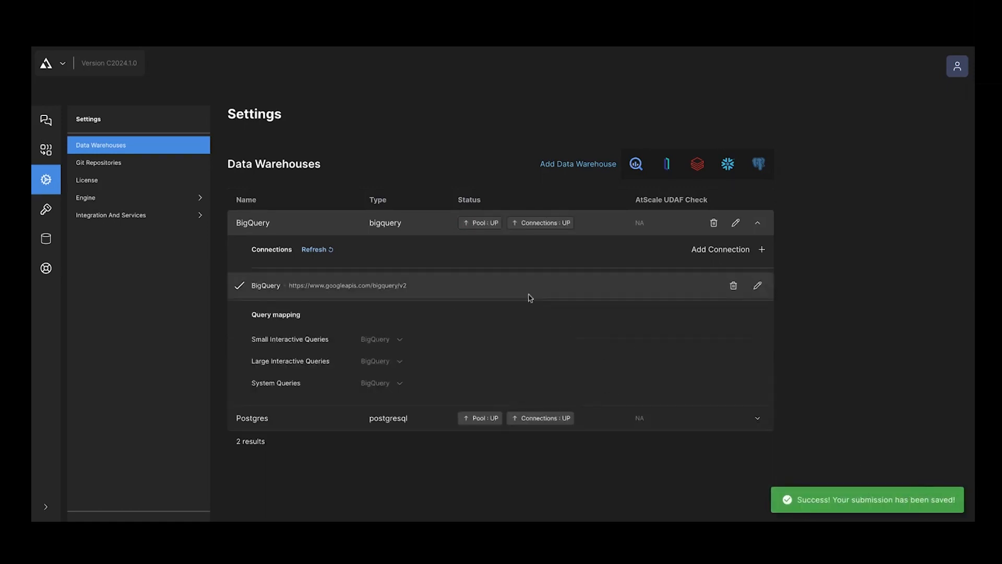
click(758, 224)
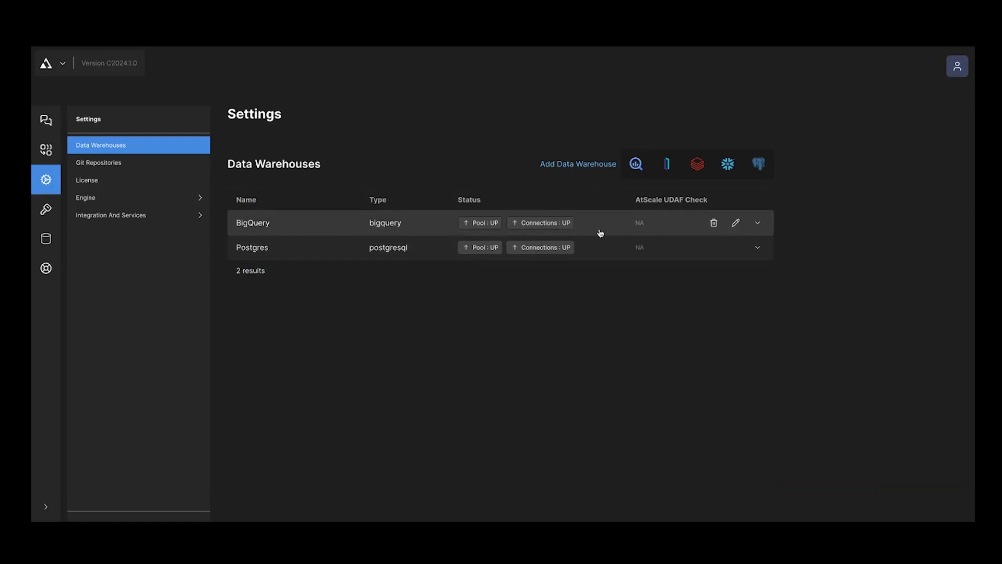
click(757, 224)
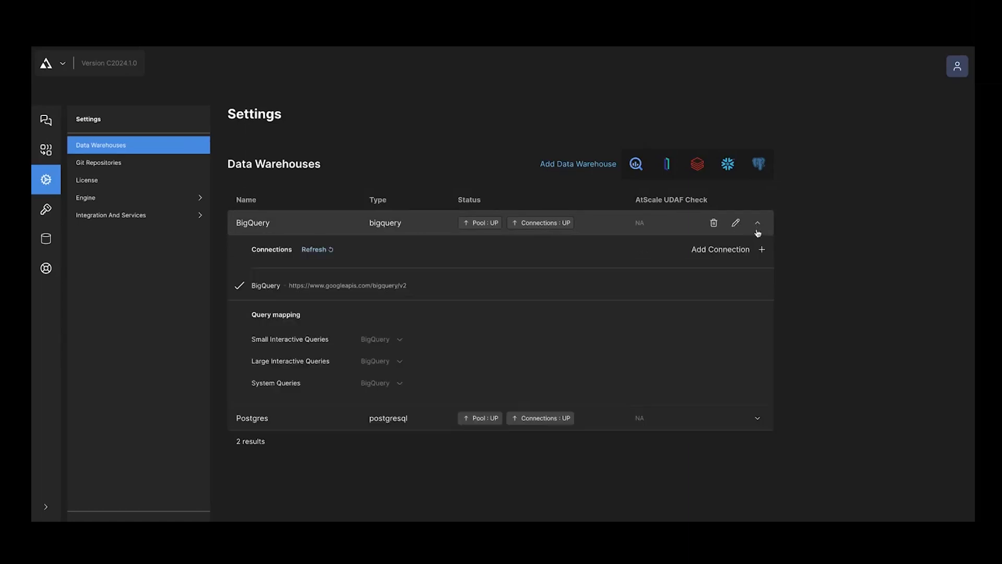
mouse_move(757, 285)
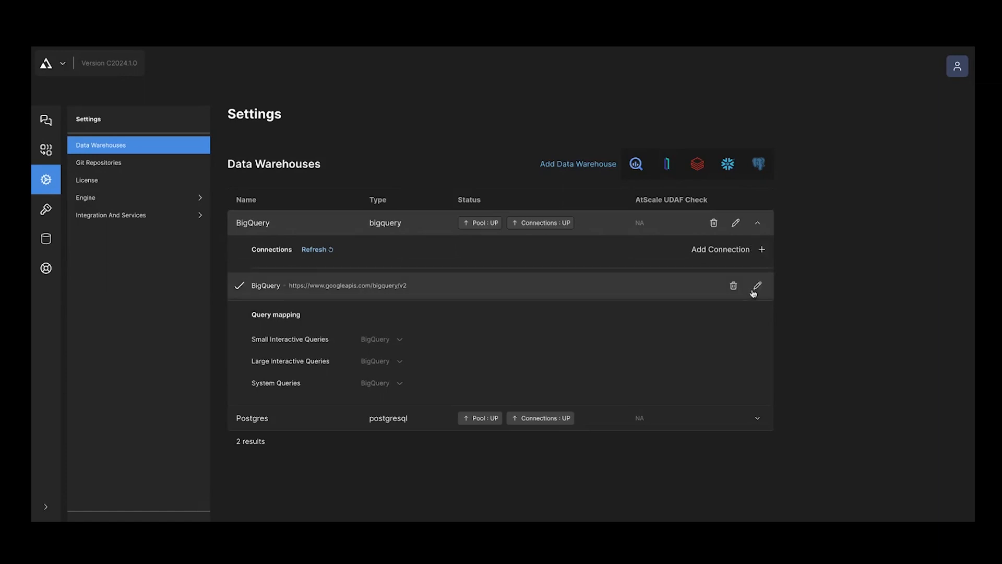
Return to the Repo Browser and set as_connection to BigQuery in Connection - Internet Sales.yml.
click(63, 65)
click(71, 106)
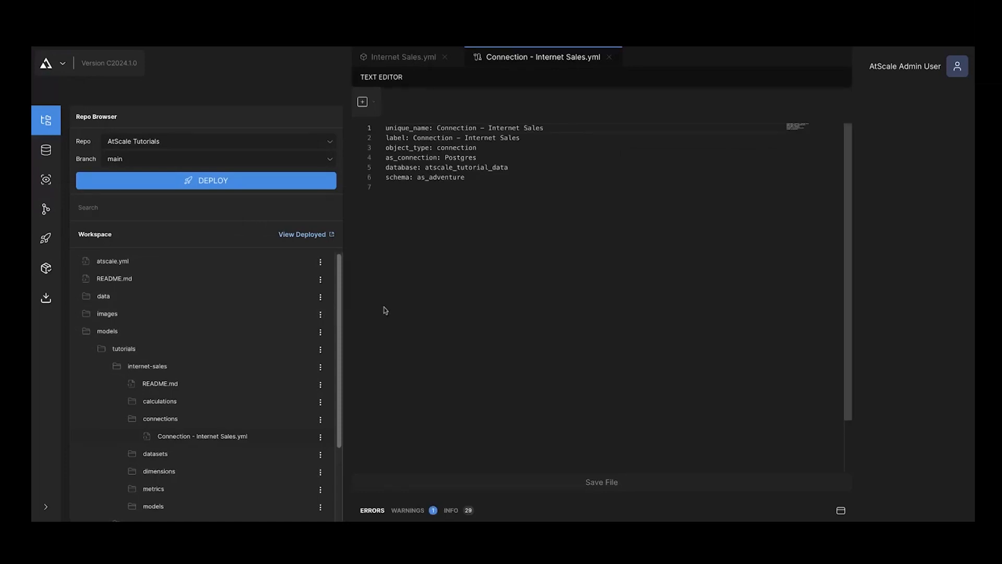
double_click(455, 158)
text(BigQuery)
Change the database entry in the Internet Sales connection file to atscale-tutorial-data and save the file.
double_click(461, 167)
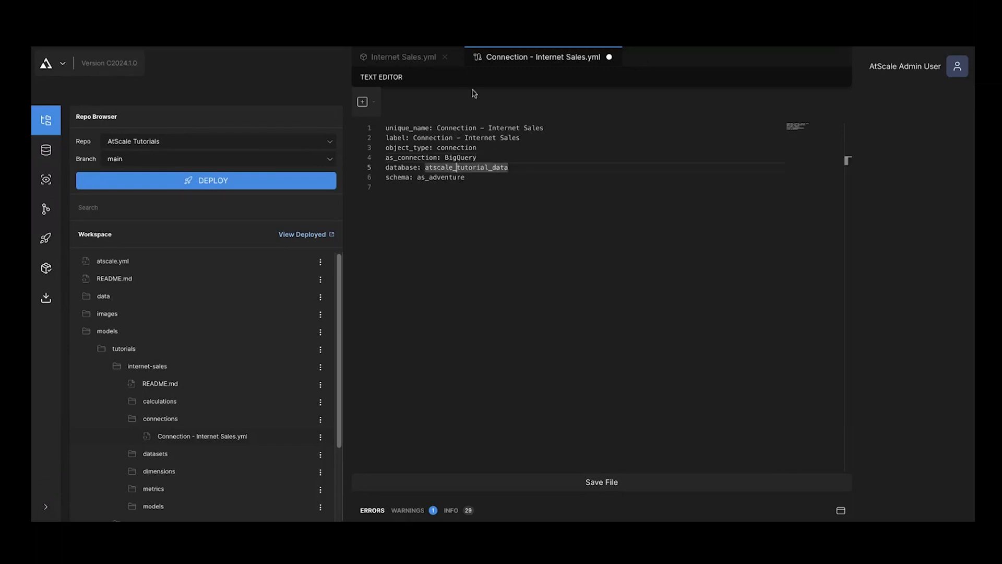
key(BackSpace)
text(-)
key(Right)
key(Right)
key(Right)
key(Right)
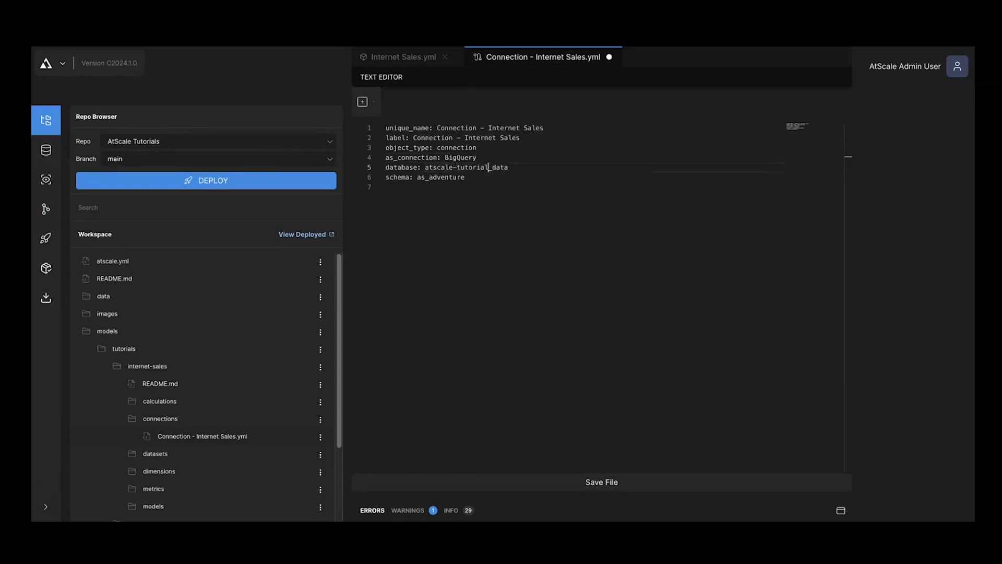
key(Delete)
text(-)
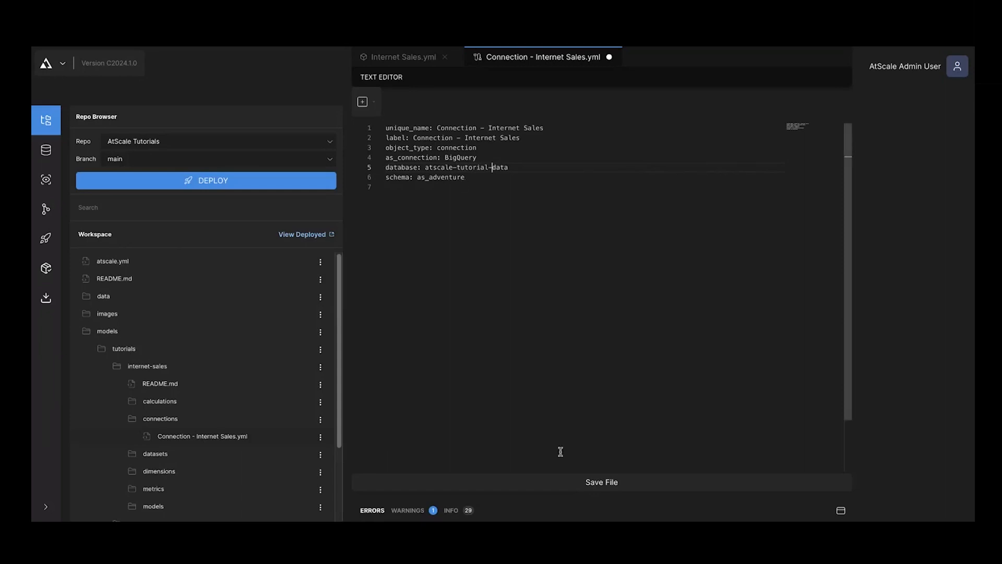
click(556, 483)
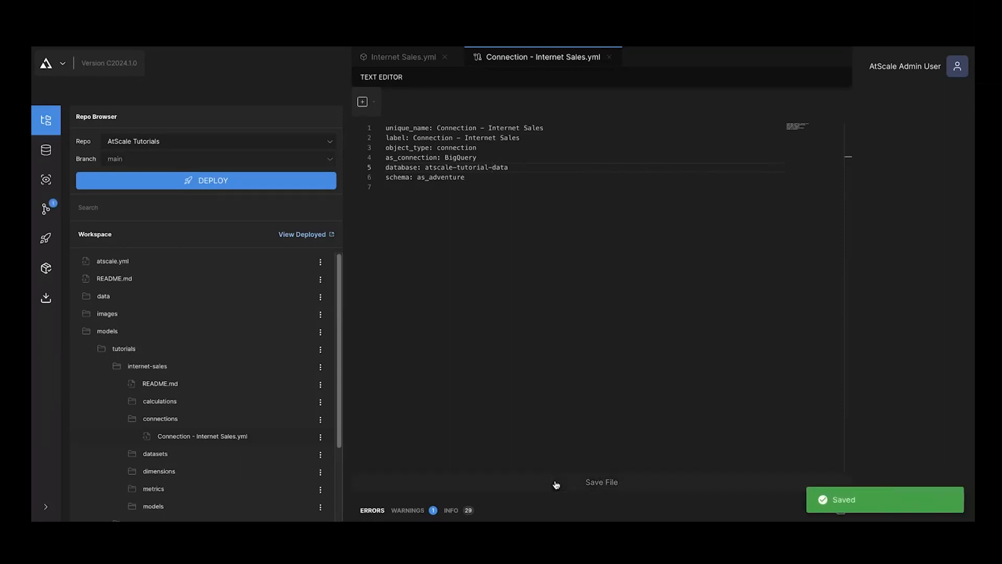
Open Connection - TPCDS.yml from the tpc-ds connections folder and set its as_connection to BigQuery.
click(106, 367)
click(106, 385)
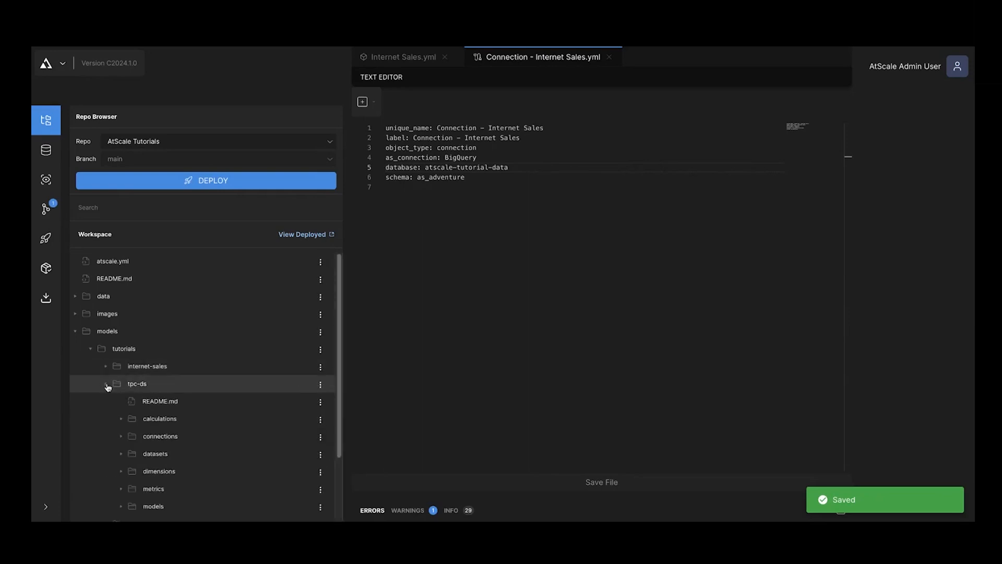
click(124, 437)
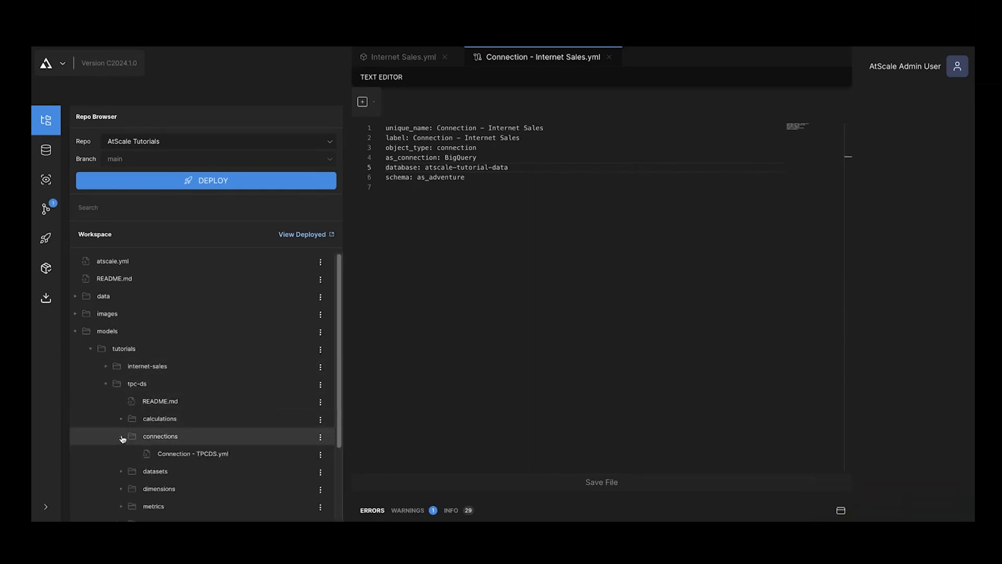
click(189, 455)
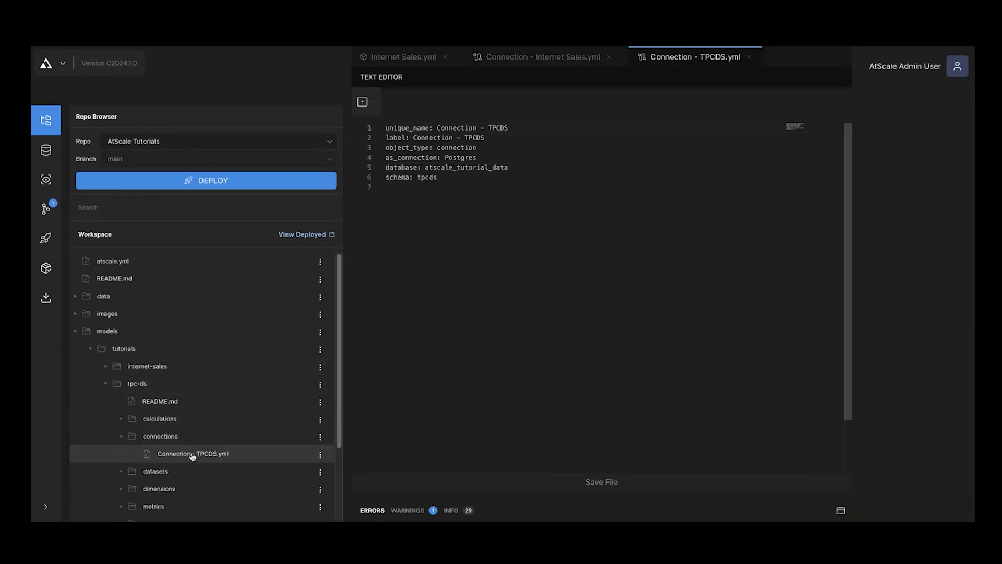
double_click(464, 160)
text(Big)
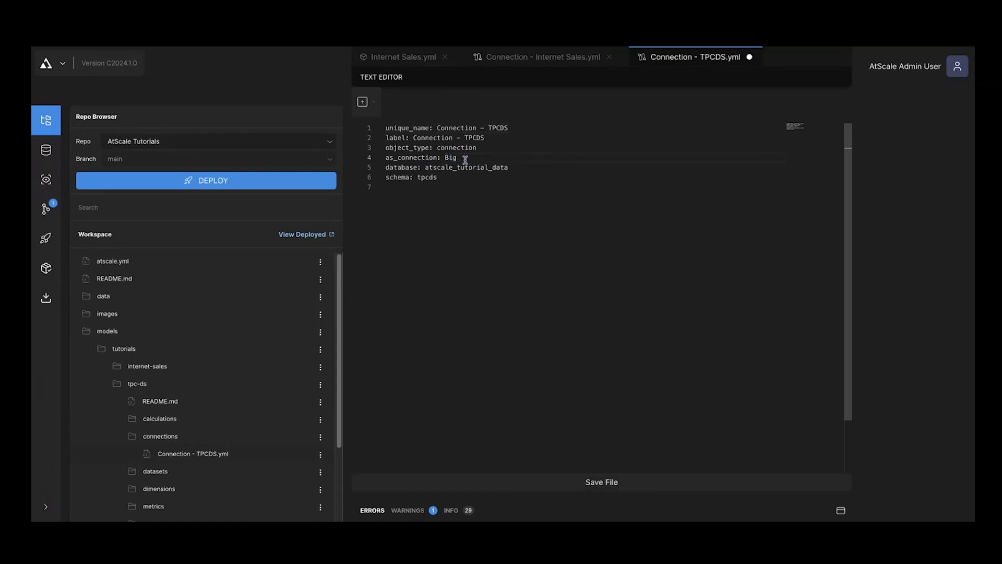
text(Quer)
Change the database entry in the TPCDS connection file to atscale-tutorial-data and save the file.
double_click(464, 167)
key(BackSpace)
text(-)
key(Right)
key(Right)
key(Right)
key(Right)
key(Delete)
text(-)
click(480, 477)
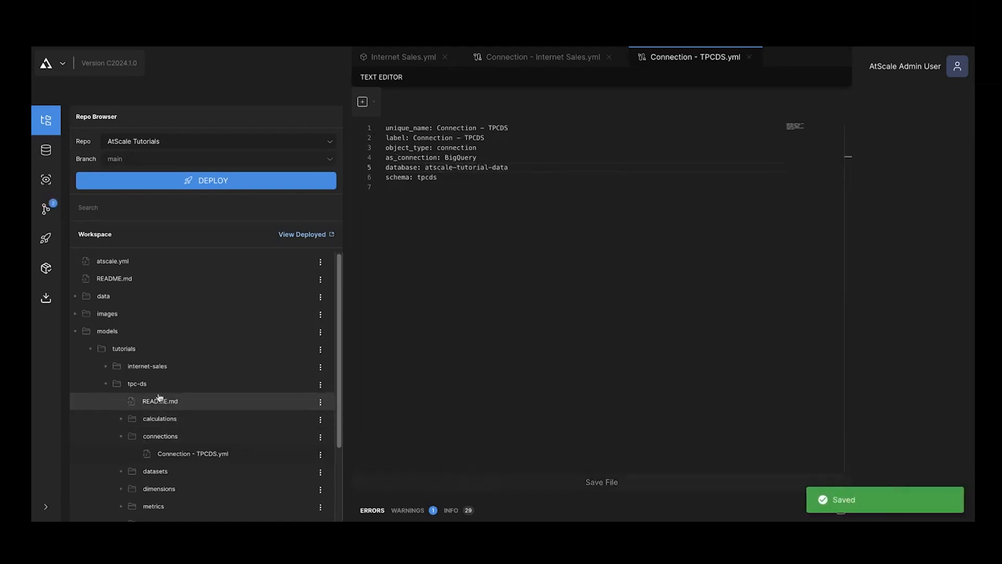
Open Connection - WW.yml from the world-wide-importers connections folder and set its as_connection to BigQuery.
click(106, 385)
click(106, 401)
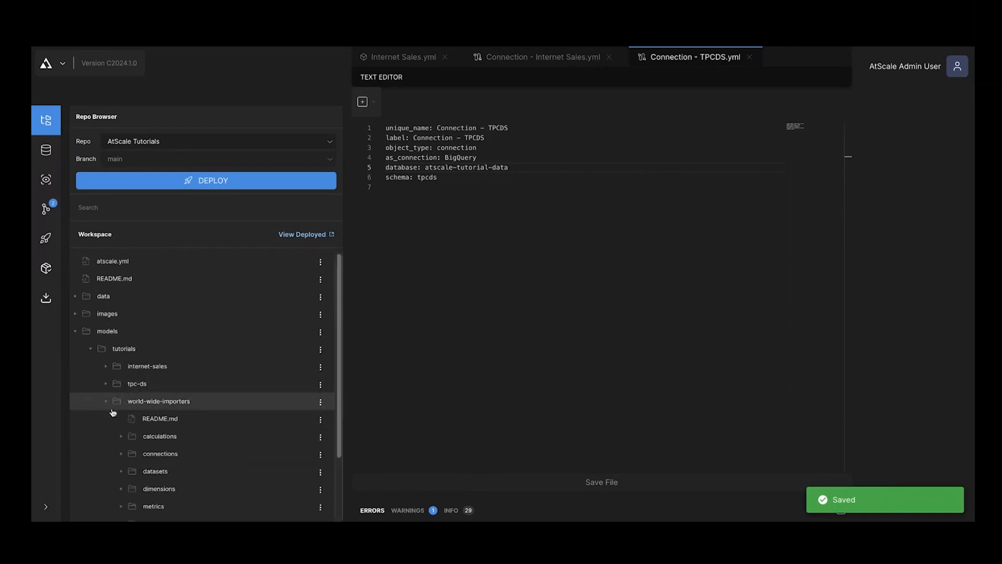
click(122, 454)
click(194, 472)
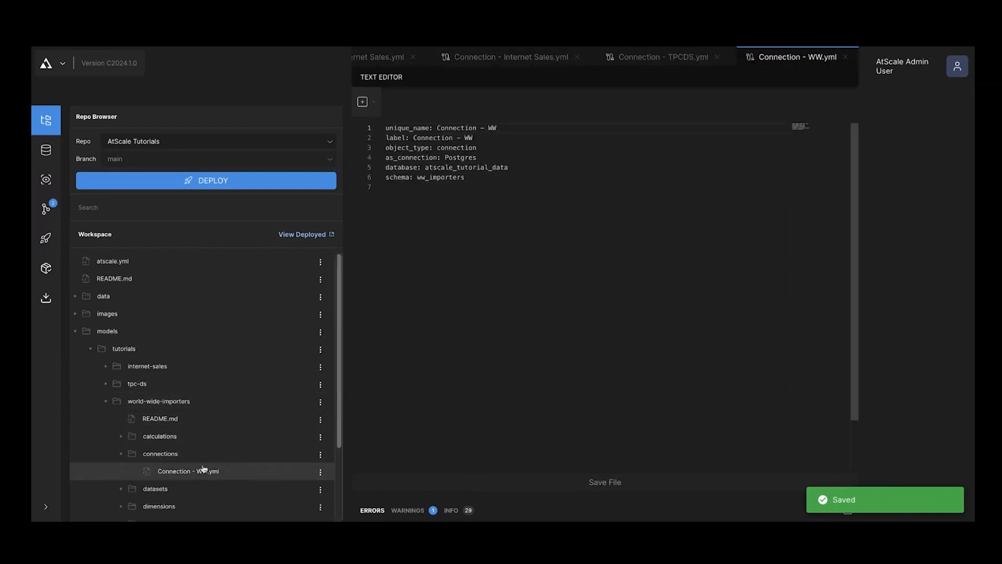
double_click(455, 158)
text(B)
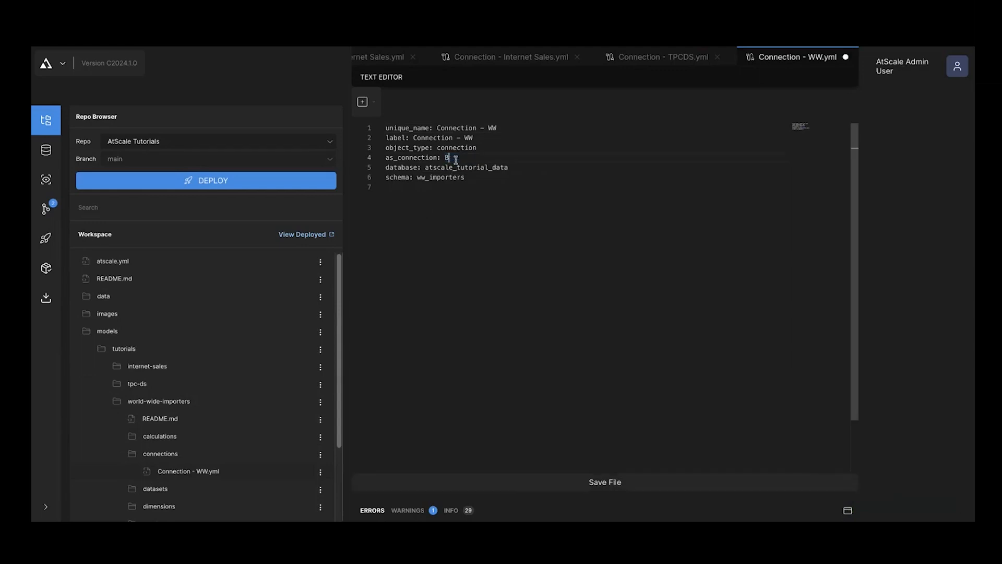
text(igQuery)
Change the database entry in the WW connection file to atscale-tutorial-data and save the file.
click(457, 168)
key(BackSpace)
text(-)
click(492, 167)
key(BackSpace)
text(-)
click(603, 481)
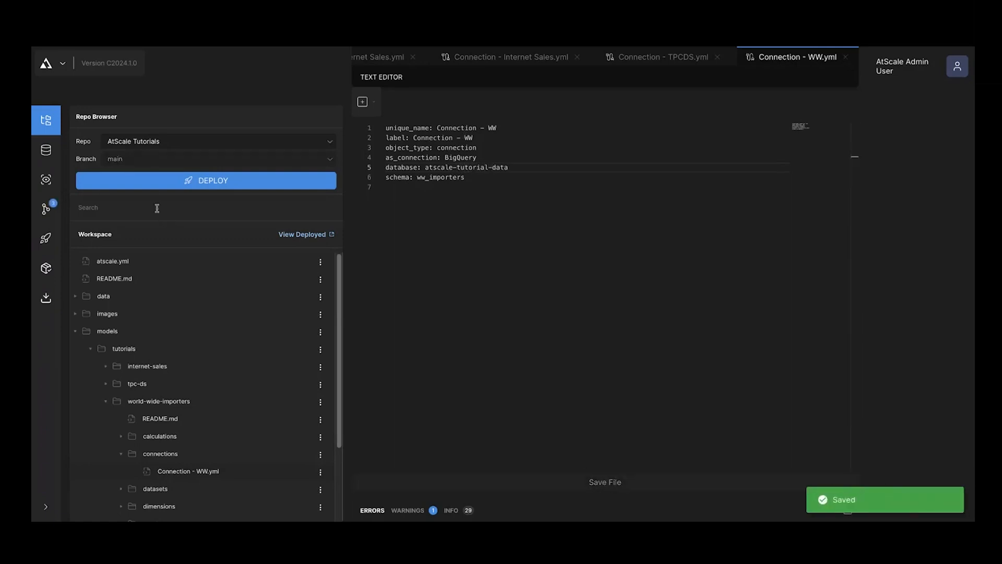
Deploy the AtScale Tutorials catalog models and open the connection settings of the deployed sml-models_main catalog.
click(181, 181)
click(314, 505)
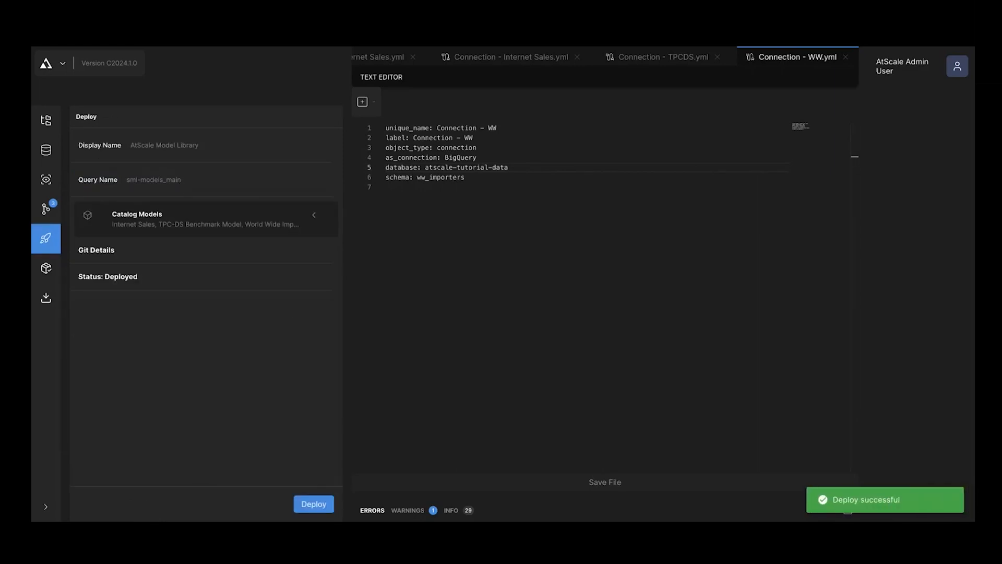
click(52, 268)
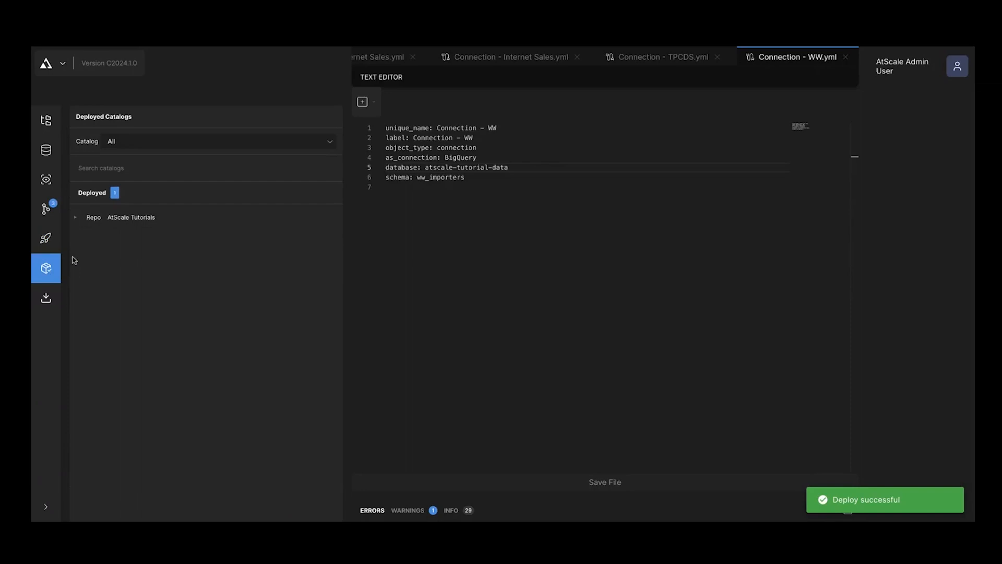
click(79, 218)
click(134, 236)
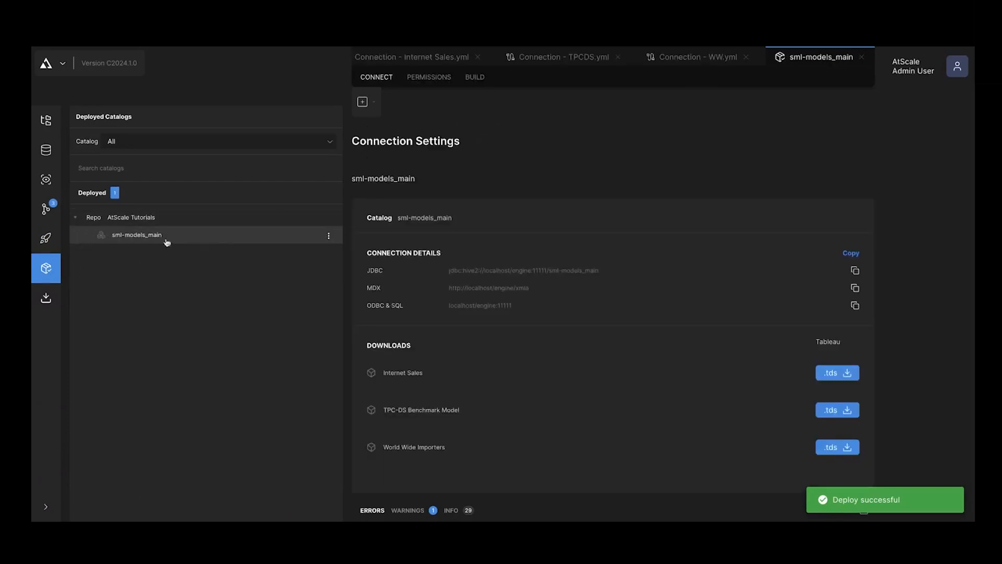